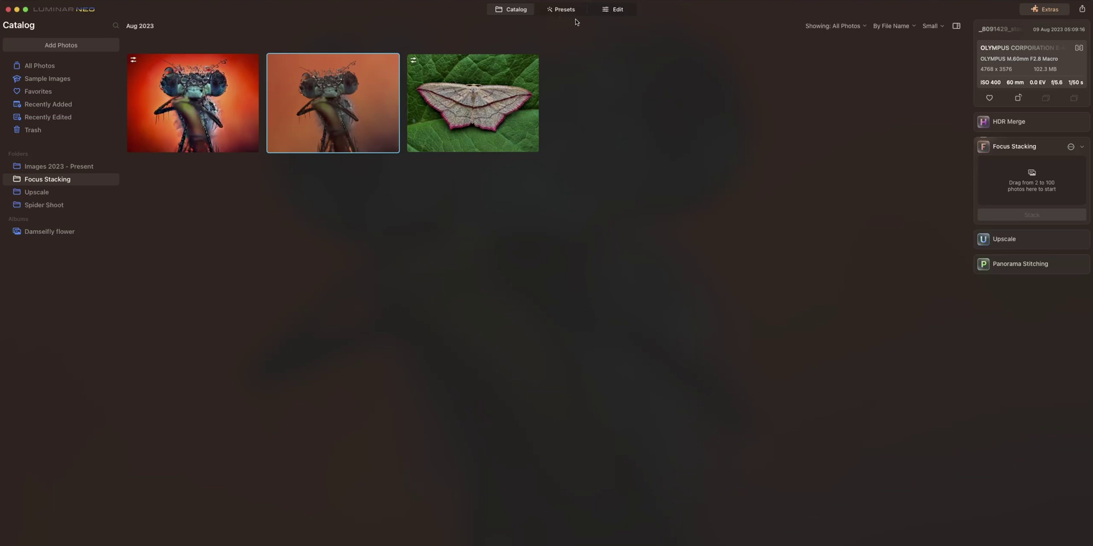
{"action": "left_click", "coordinate": [1050, 241]}
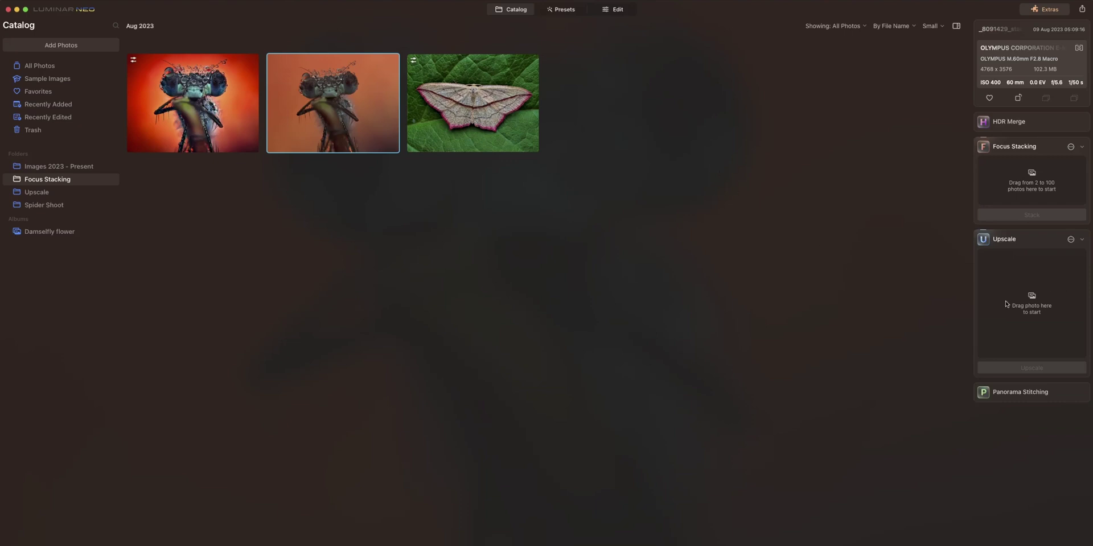
{"action": "left_click", "coordinate": [1082, 240]}
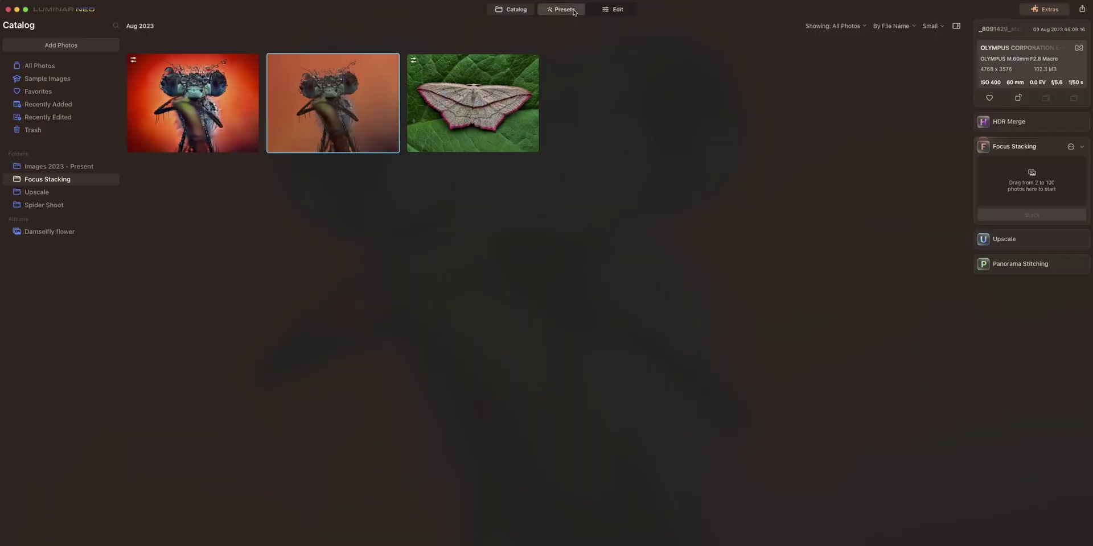
Step: Open the Nature collection among the Macro presets for the selected damselfly photo
{"action": "left_click", "coordinate": [563, 10]}
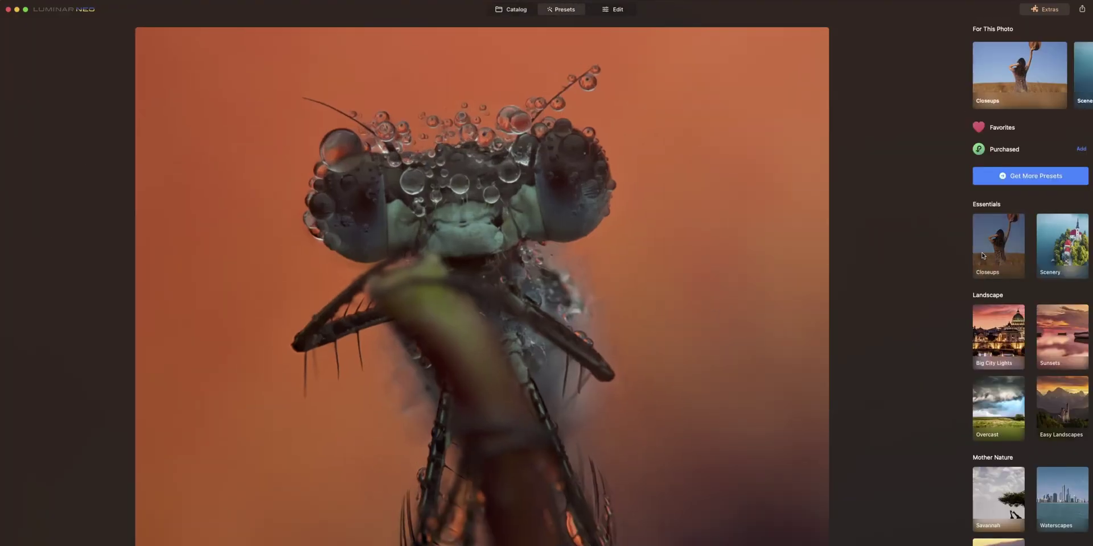
{"action": "scroll", "coordinate": [986, 258], "scroll_direction": "down", "scroll_amount": 5}
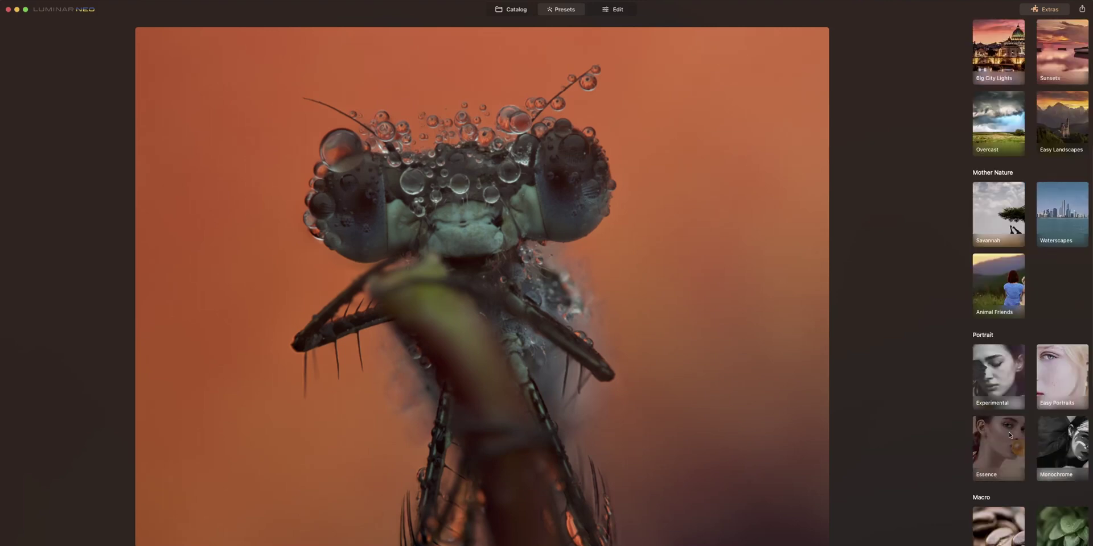
{"action": "scroll", "coordinate": [1009, 431], "scroll_direction": "down", "scroll_amount": 5}
{"action": "left_click", "coordinate": [1037, 254]}
Step: Preview the Newt Noir, Sunny Small, MicroWorld, Distinctive Drops and Best Close Up presets on the photo
{"action": "left_click", "coordinate": [1024, 132]}
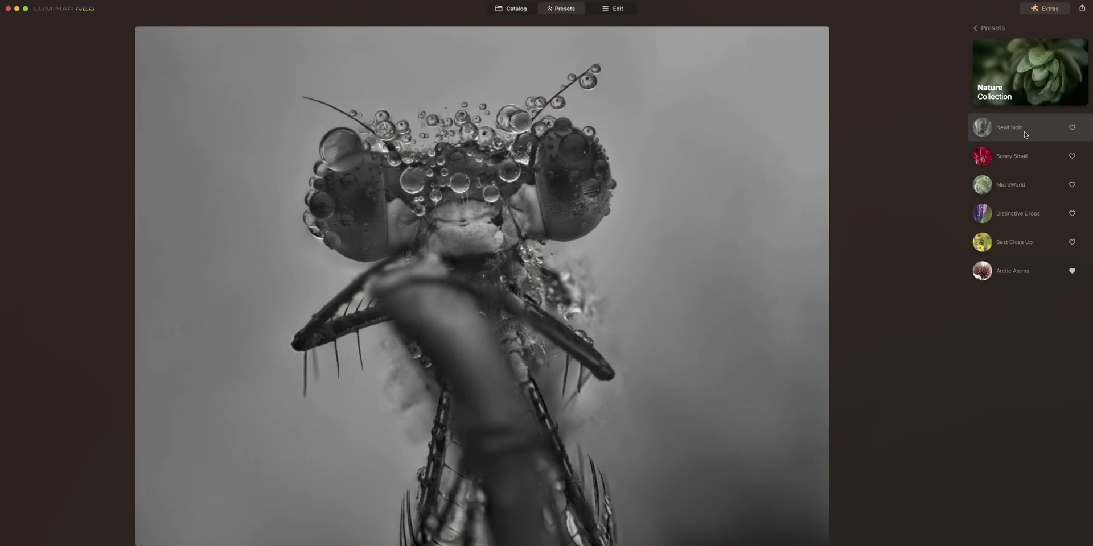
{"action": "left_click", "coordinate": [1018, 155]}
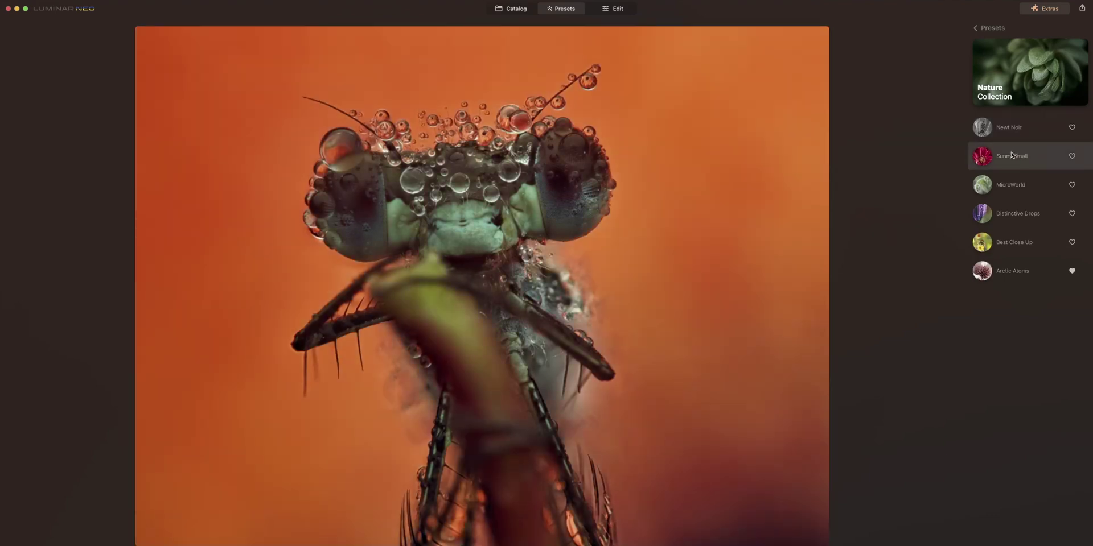
{"action": "left_click", "coordinate": [1014, 183]}
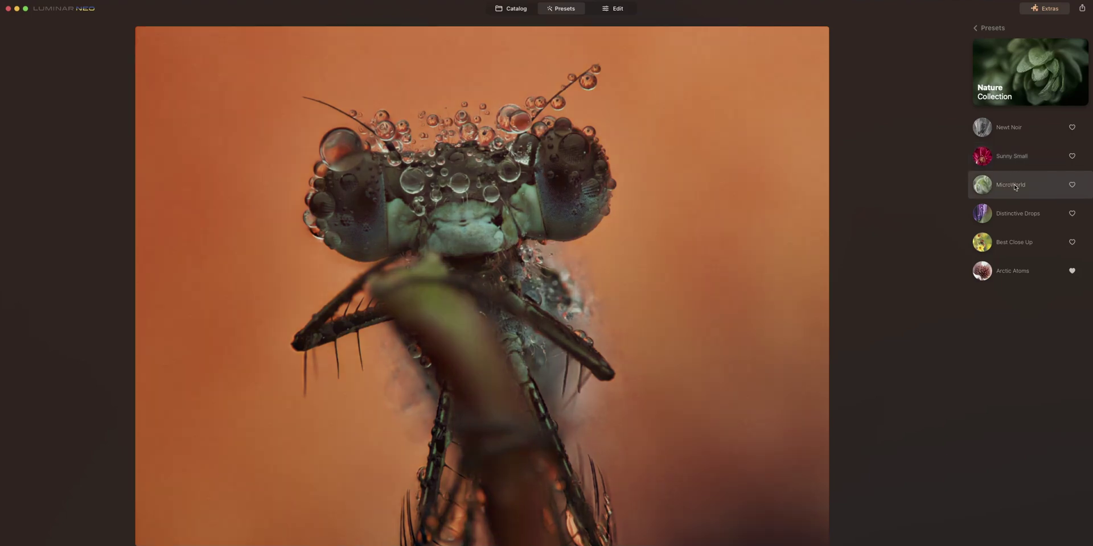
{"action": "left_click", "coordinate": [1004, 211]}
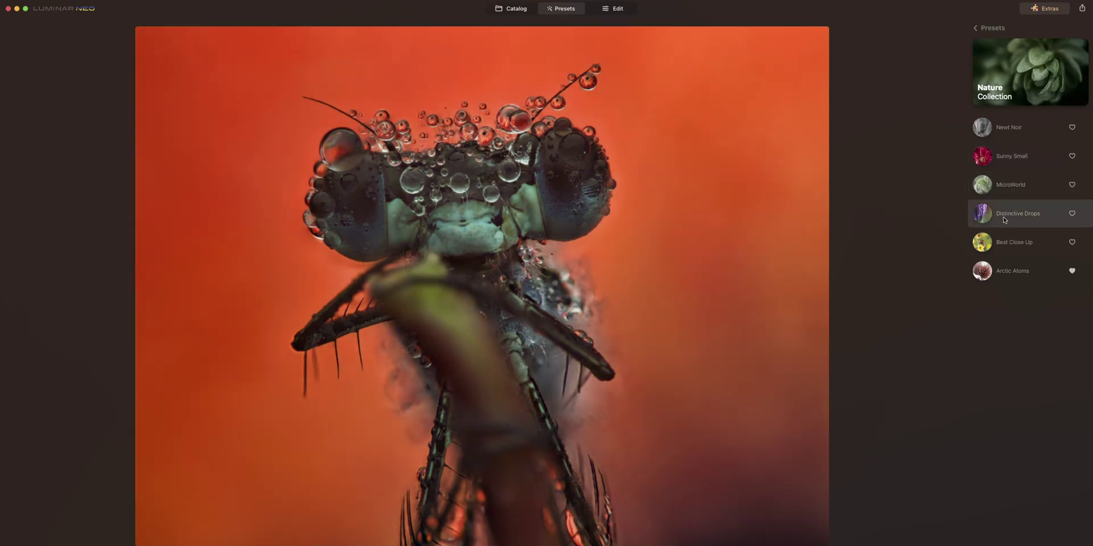
{"action": "left_click", "coordinate": [1011, 240]}
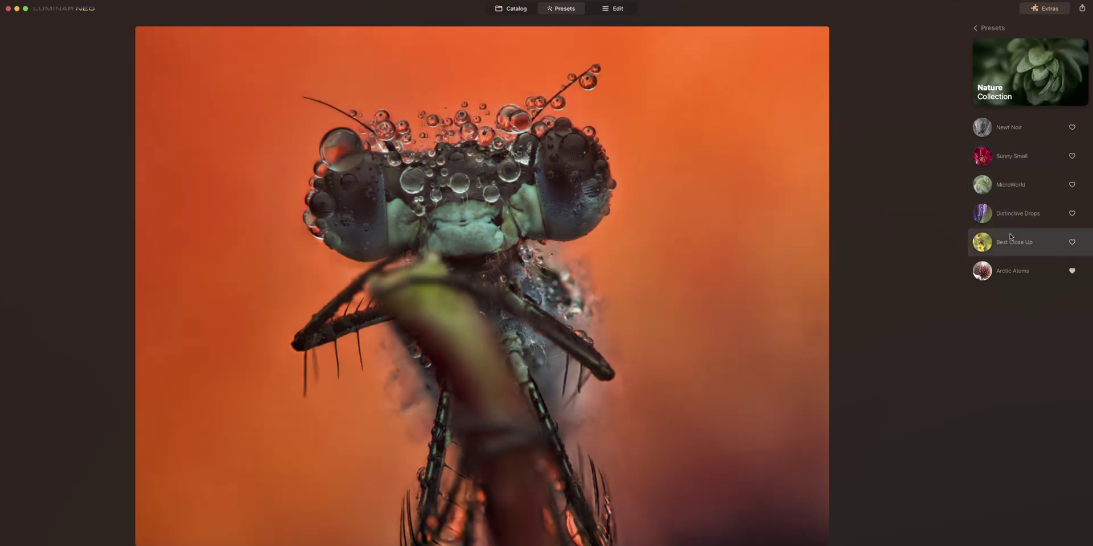
Step: Compare the Arctic Atoms and Best Close Up presets, and apply Distinctive Drops at 100 to the photo
{"action": "left_click", "coordinate": [1004, 264]}
{"action": "left_click", "coordinate": [1007, 243]}
{"action": "left_click", "coordinate": [1008, 221]}
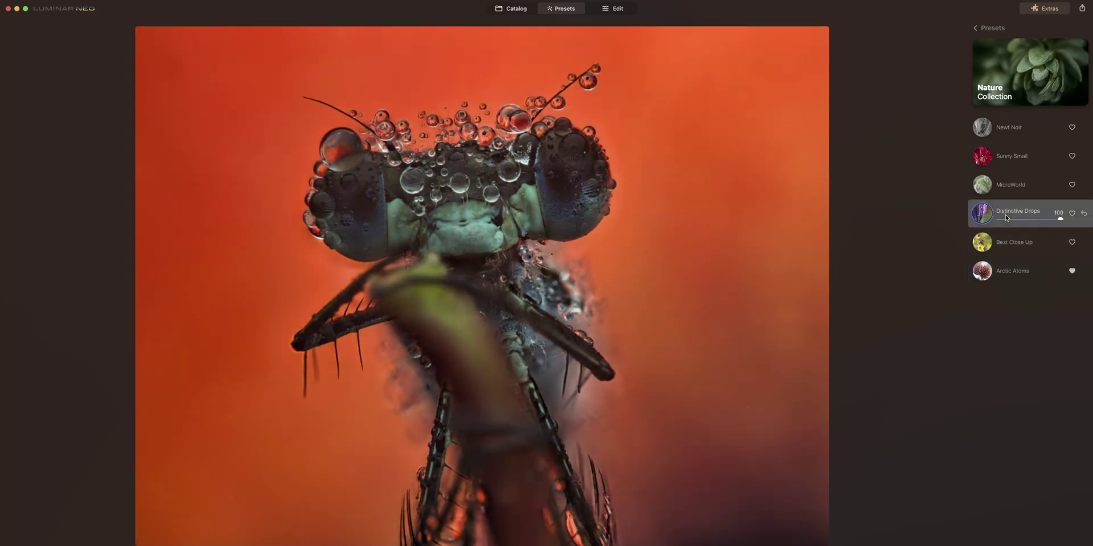
{"action": "left_click", "coordinate": [1010, 247]}
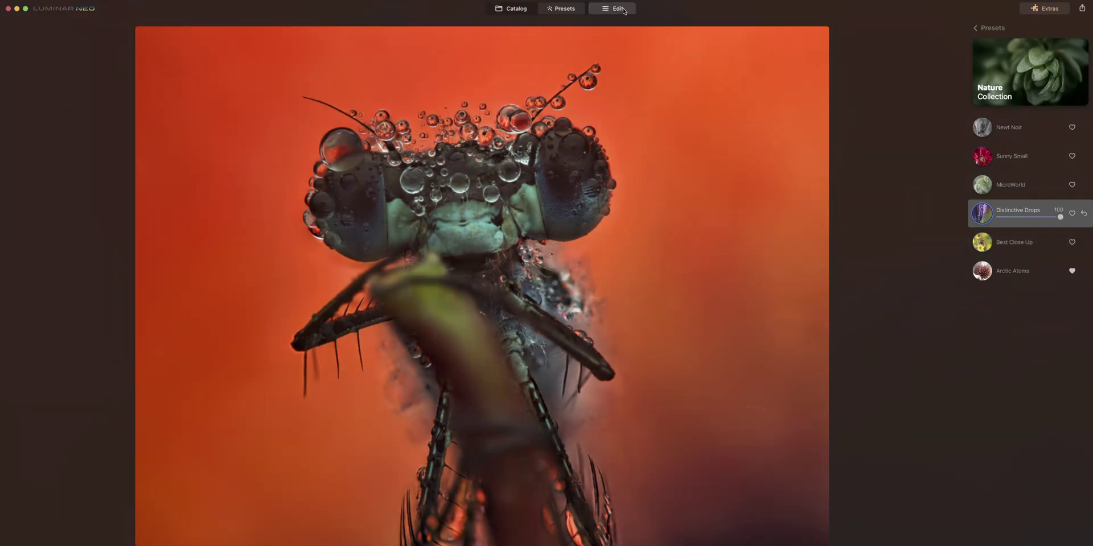
Step: Raise Shadows to 59 and Exposure to 0.39 with the Develop tool in the photo editor
{"action": "left_click", "coordinate": [617, 9]}
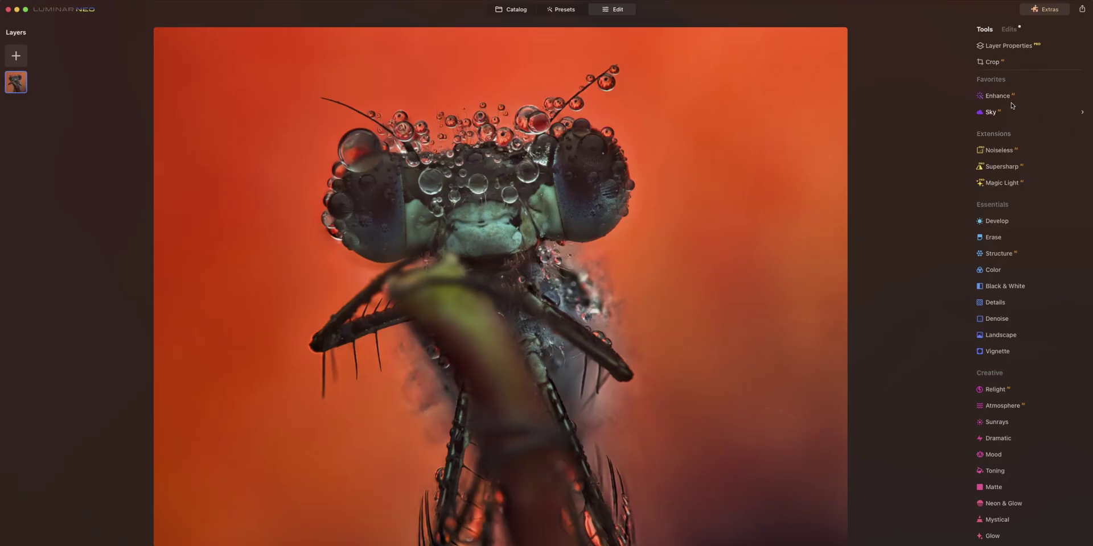
{"action": "left_click", "coordinate": [997, 221]}
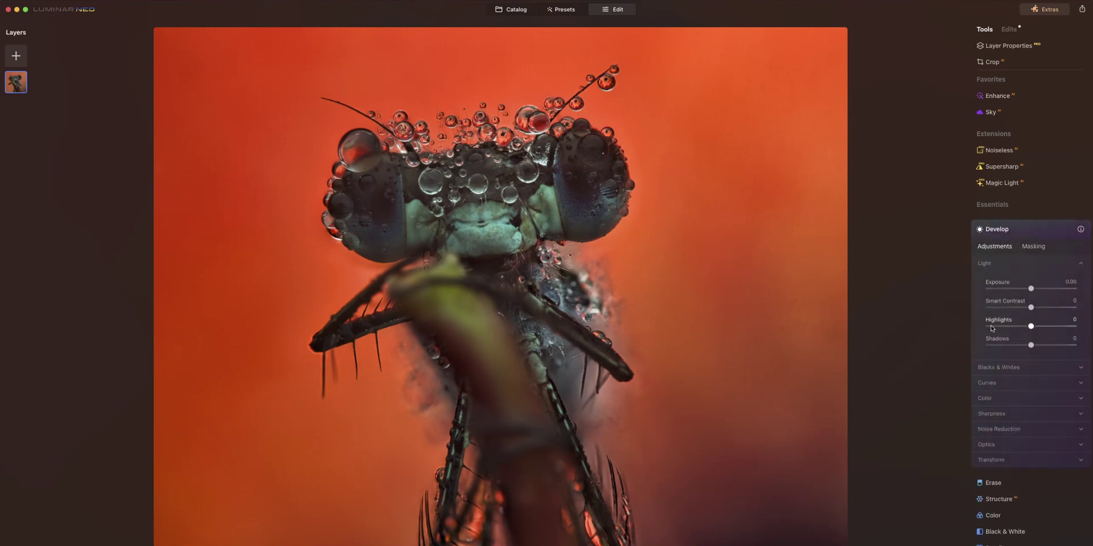
{"action": "left_click_drag", "start_coordinate": [1030, 345], "coordinate": [1049, 346]}
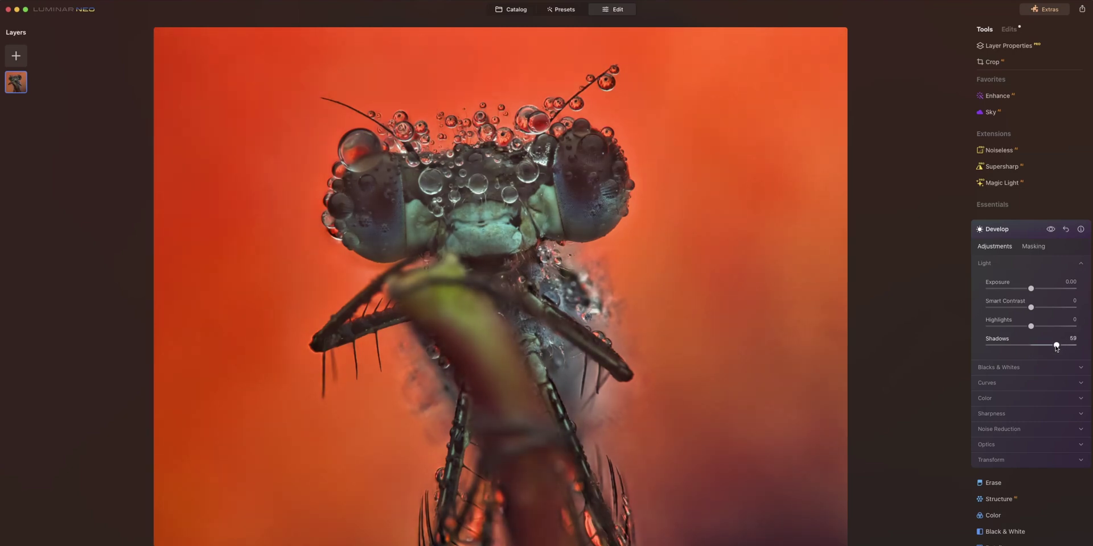
{"action": "left_click_drag", "start_coordinate": [1031, 289], "coordinate": [1034, 288]}
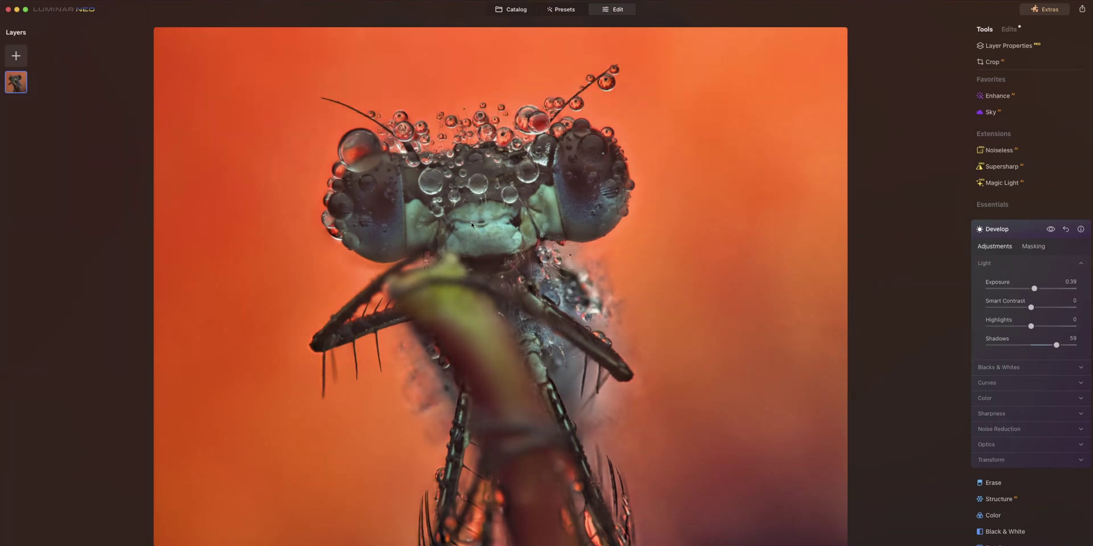
Step: Set the photo's color Saturation to 15 in the Develop adjustments
{"action": "scroll", "coordinate": [471, 224], "scroll_direction": "up", "scroll_amount": 5}
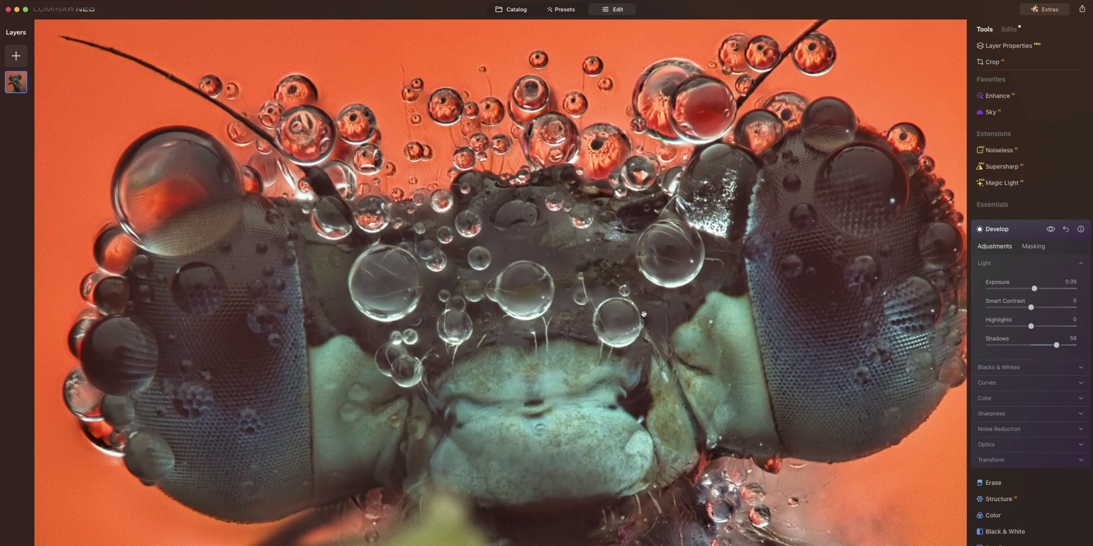
{"action": "scroll", "coordinate": [643, 314], "scroll_direction": "down", "scroll_amount": 5}
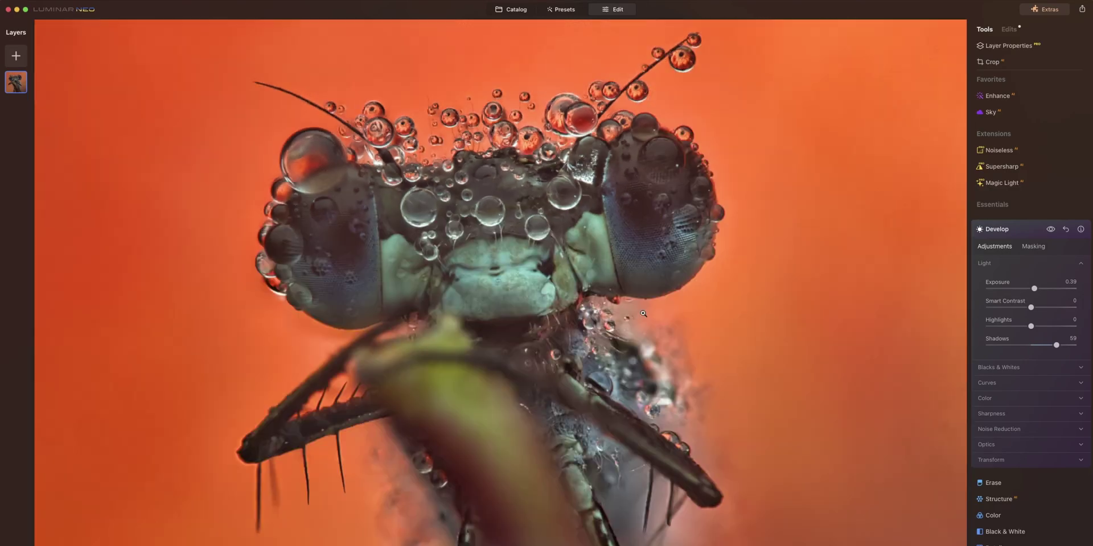
{"action": "scroll", "coordinate": [656, 273], "scroll_direction": "up", "scroll_amount": 5}
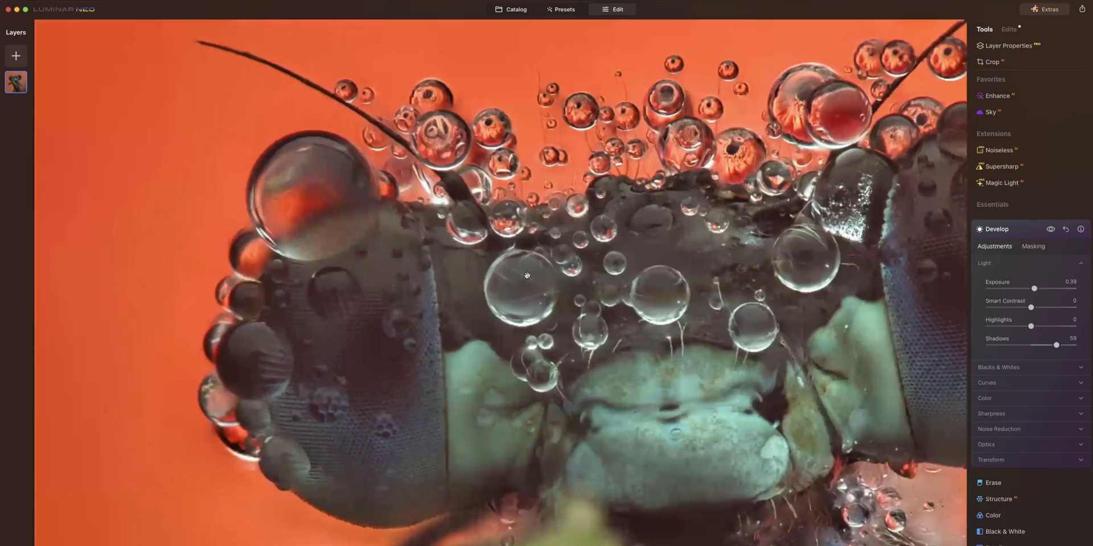
{"action": "left_click_drag", "start_coordinate": [627, 298], "coordinate": [481, 197]}
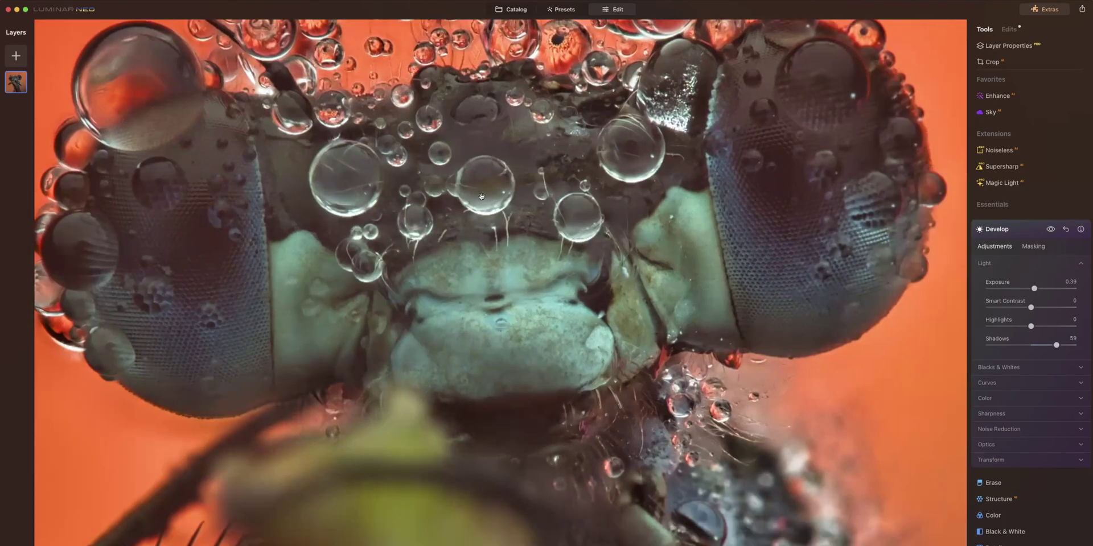
{"action": "scroll", "coordinate": [613, 203], "scroll_direction": "down", "scroll_amount": 5}
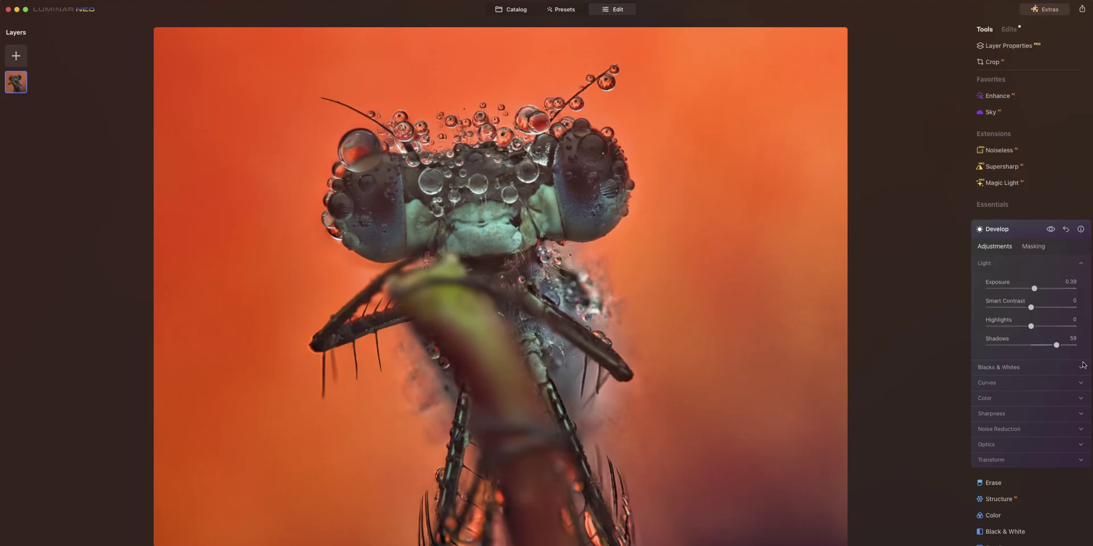
{"action": "left_click", "coordinate": [1079, 404]}
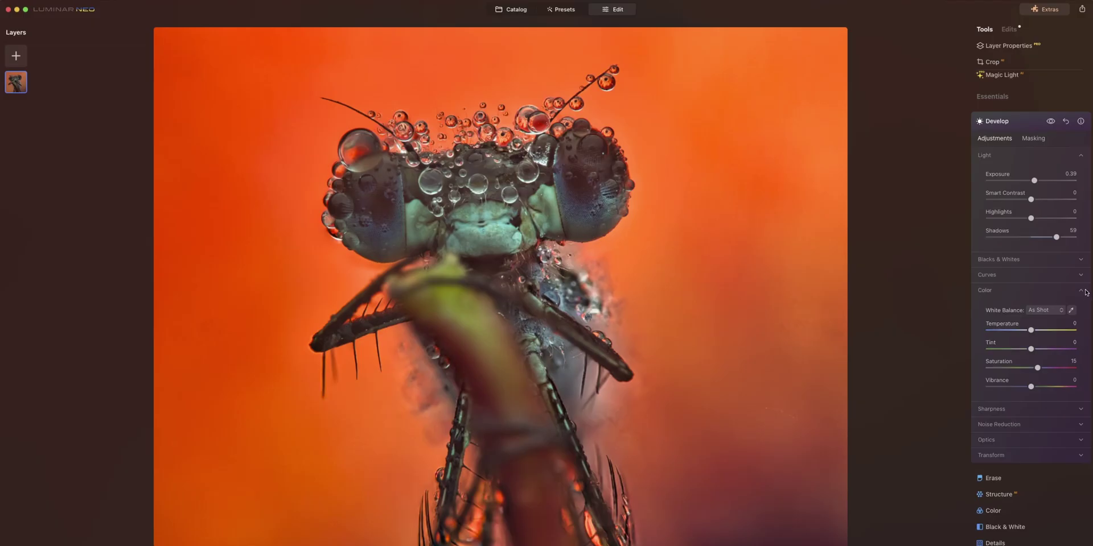
{"action": "left_click", "coordinate": [1081, 291]}
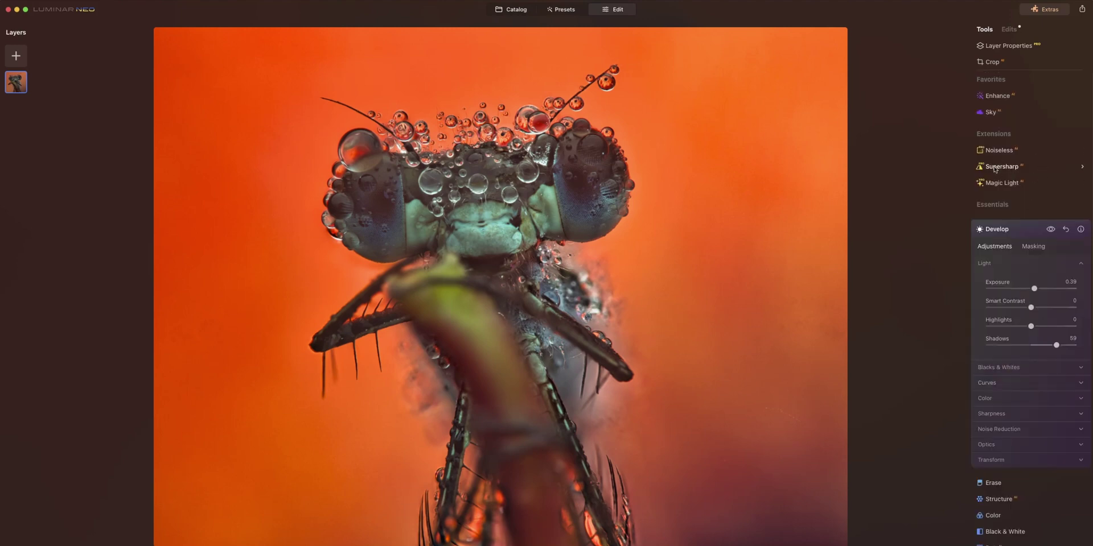
Step: Apply Supersharp to the photo in Universal mode at Low strength and inspect the damselfly's head
{"action": "left_click", "coordinate": [1013, 167]}
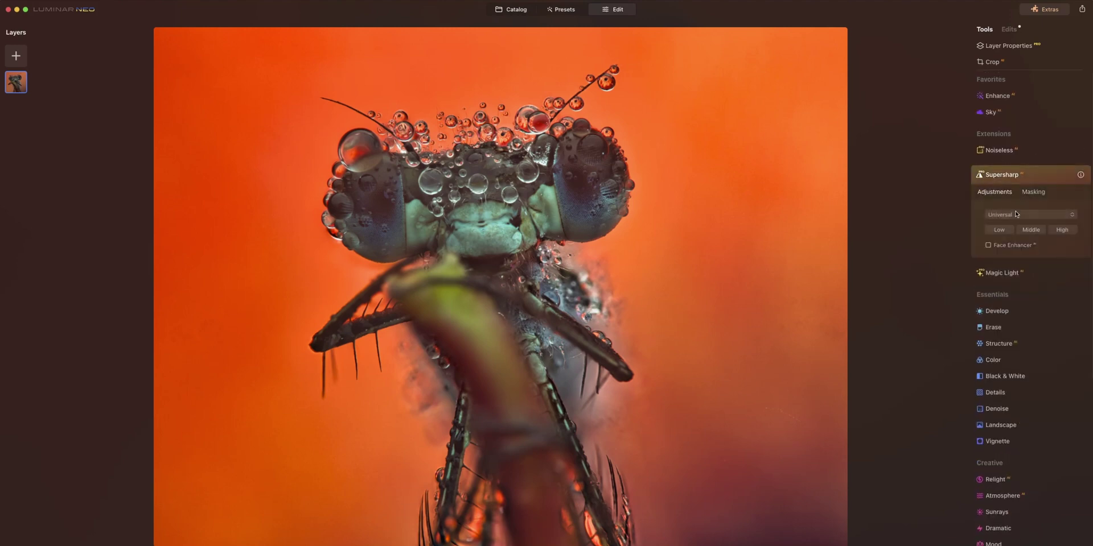
{"action": "left_click", "coordinate": [1003, 231]}
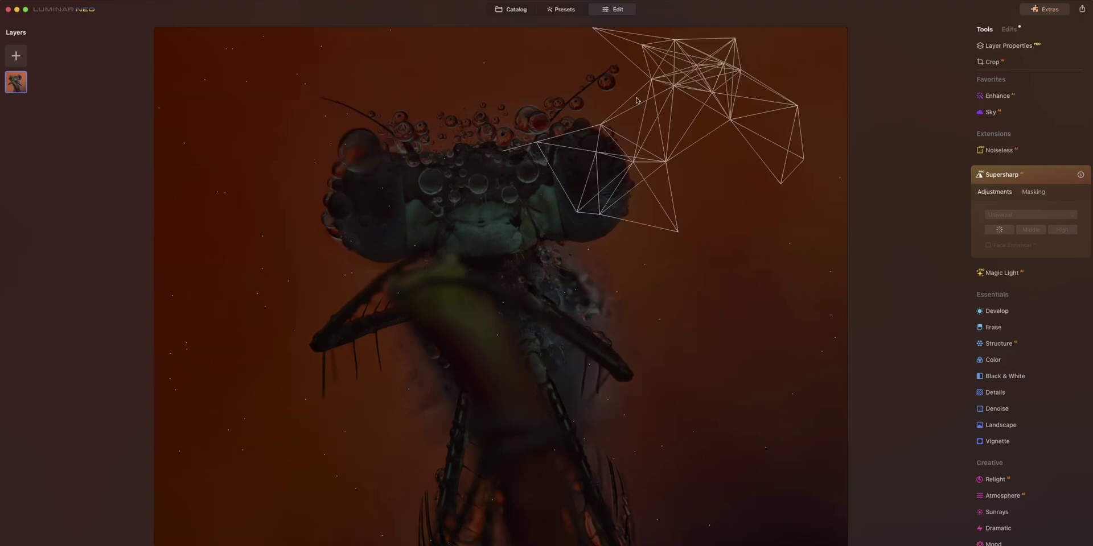
{"action": "scroll", "coordinate": [492, 236], "scroll_direction": "up", "scroll_amount": 5}
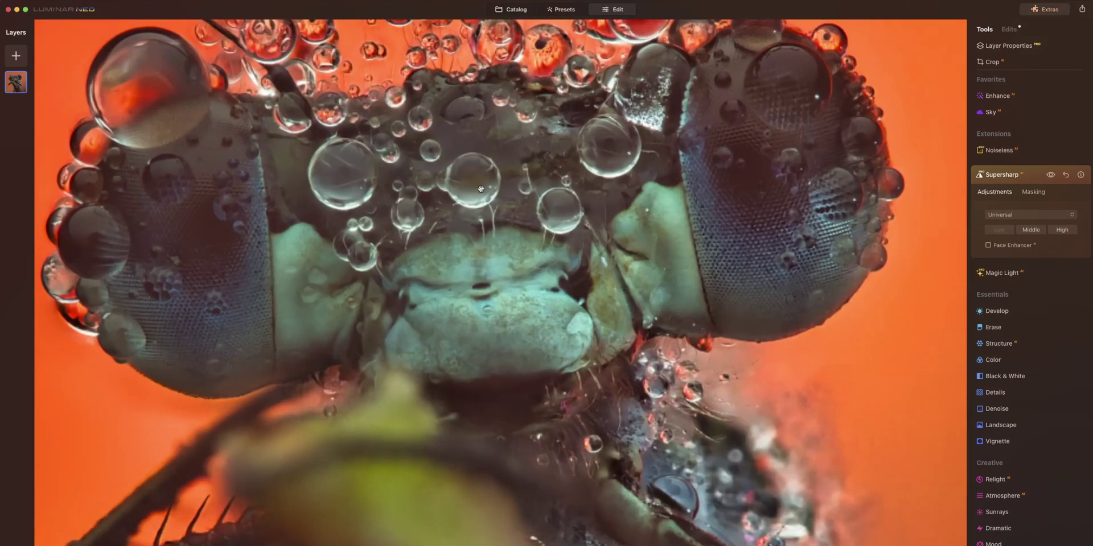
{"action": "left_click_drag", "start_coordinate": [493, 237], "coordinate": [549, 322]}
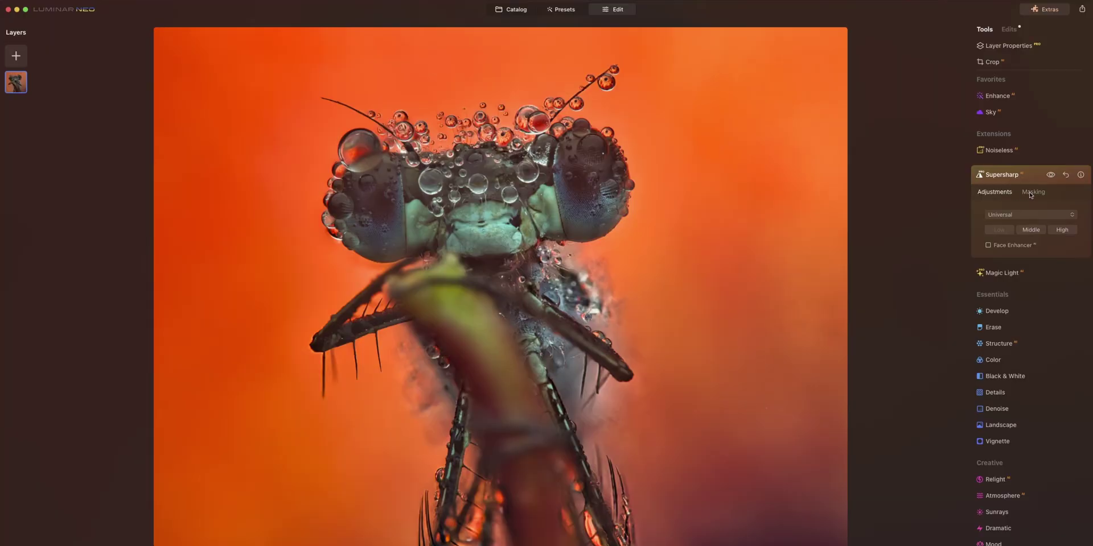
Step: Mask the Supersharp effect with a radial gradient centred on the damselfly's head
{"action": "left_click", "coordinate": [1031, 194]}
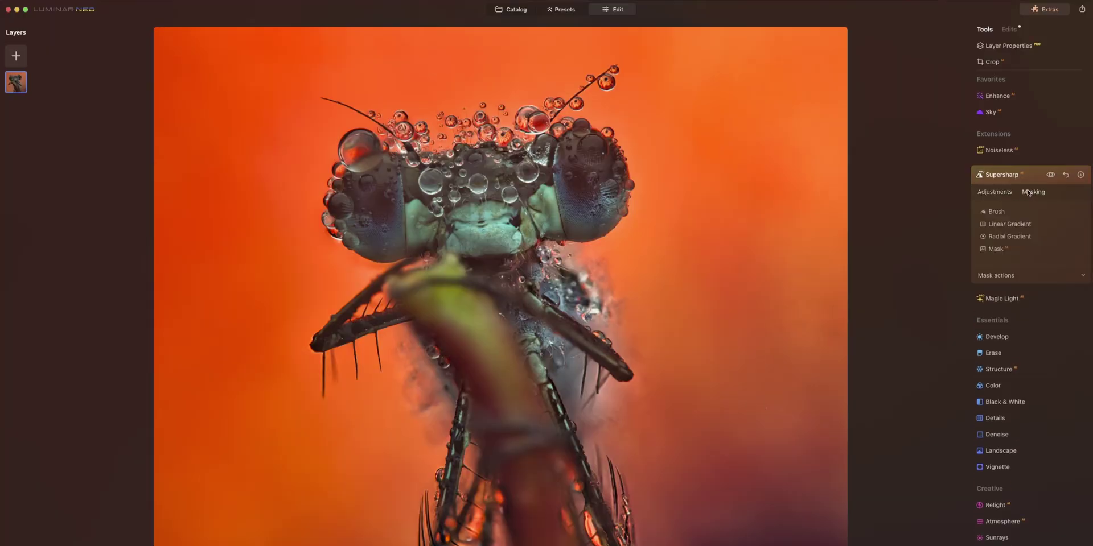
{"action": "left_click", "coordinate": [988, 236]}
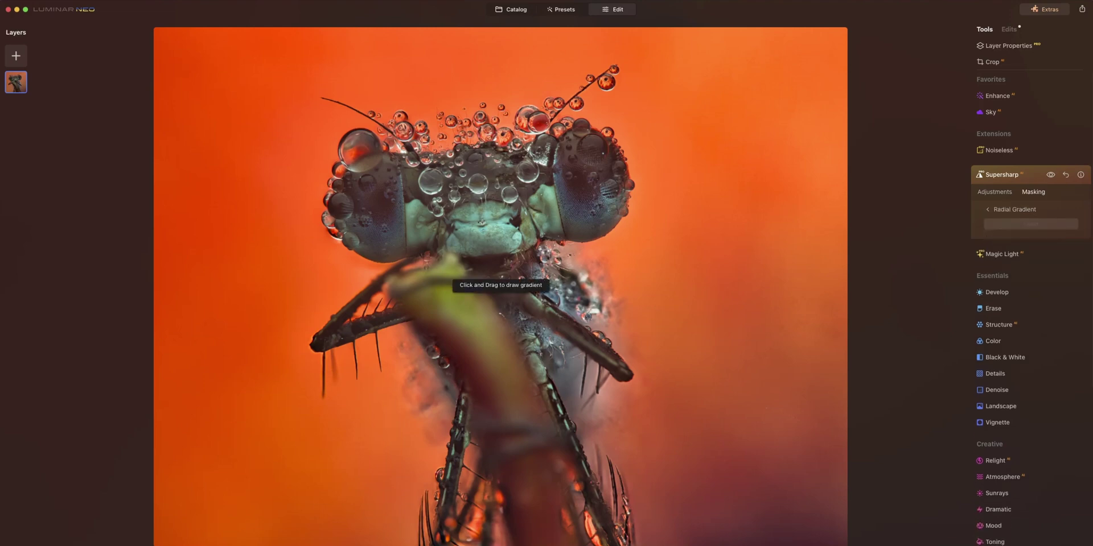
{"action": "left_click_drag", "start_coordinate": [478, 207], "coordinate": [562, 249]}
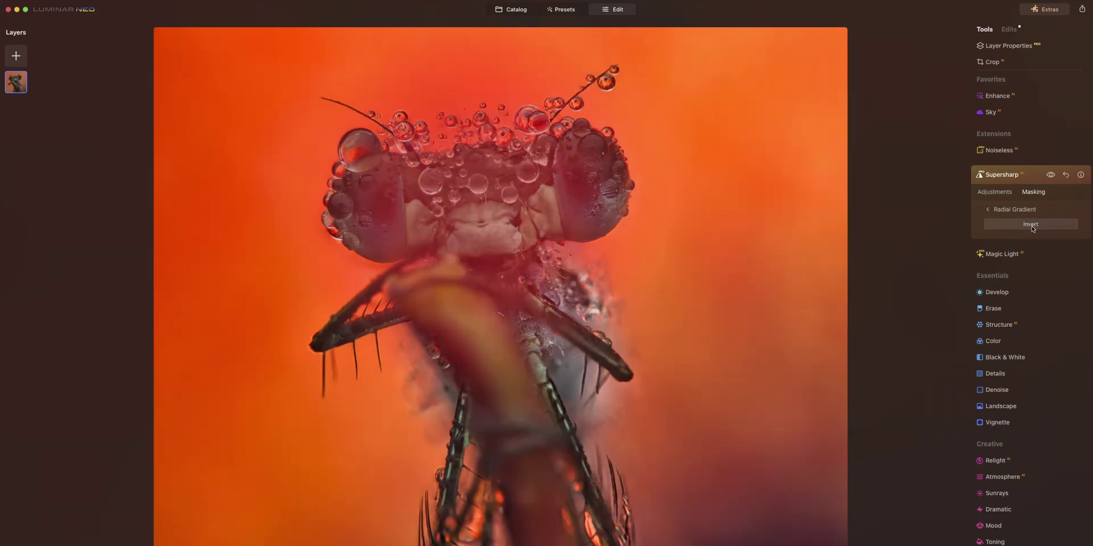
Step: Inspect the legs and head up close and compare the photo with and without the Supersharp effect
{"action": "left_click", "coordinate": [426, 454]}
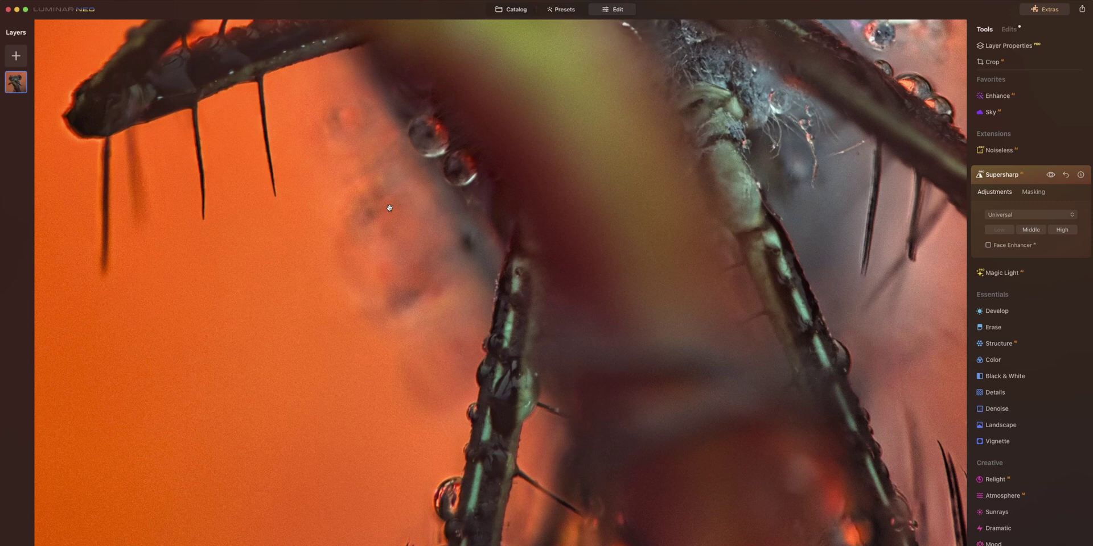
{"action": "scroll", "coordinate": [498, 130], "scroll_direction": "down", "scroll_amount": 5}
{"action": "scroll", "coordinate": [667, 344], "scroll_direction": "up", "scroll_amount": 4}
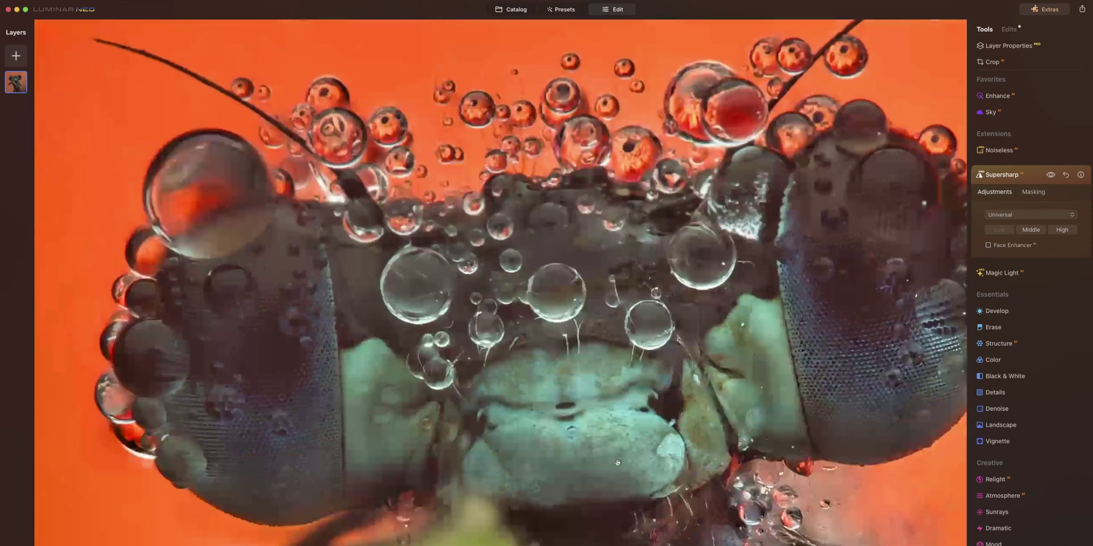
{"action": "left_click", "coordinate": [1051, 176]}
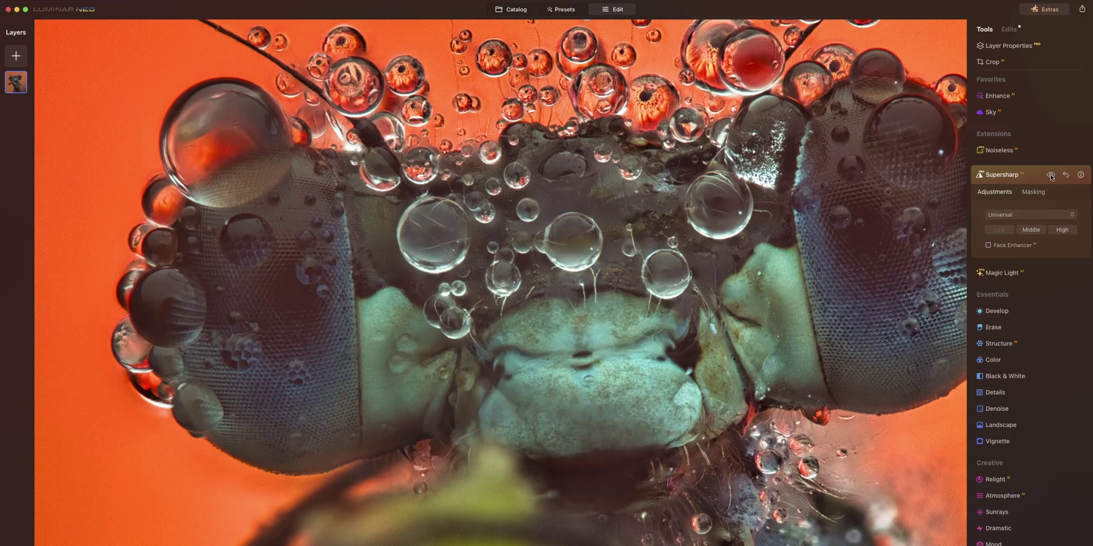
{"action": "left_click", "coordinate": [1051, 175]}
{"action": "left_click", "coordinate": [608, 415]}
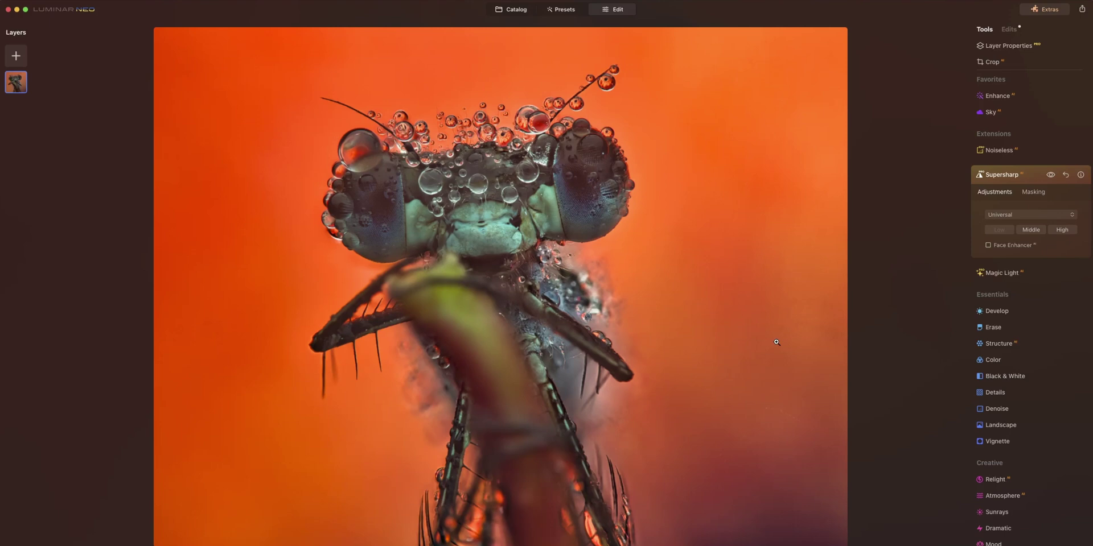
Step: Apply Noiseless noise reduction at Low and switch it to Middle strength, inspecting the orange background and the damselfly's eye up close
{"action": "left_click", "coordinate": [1039, 140]}
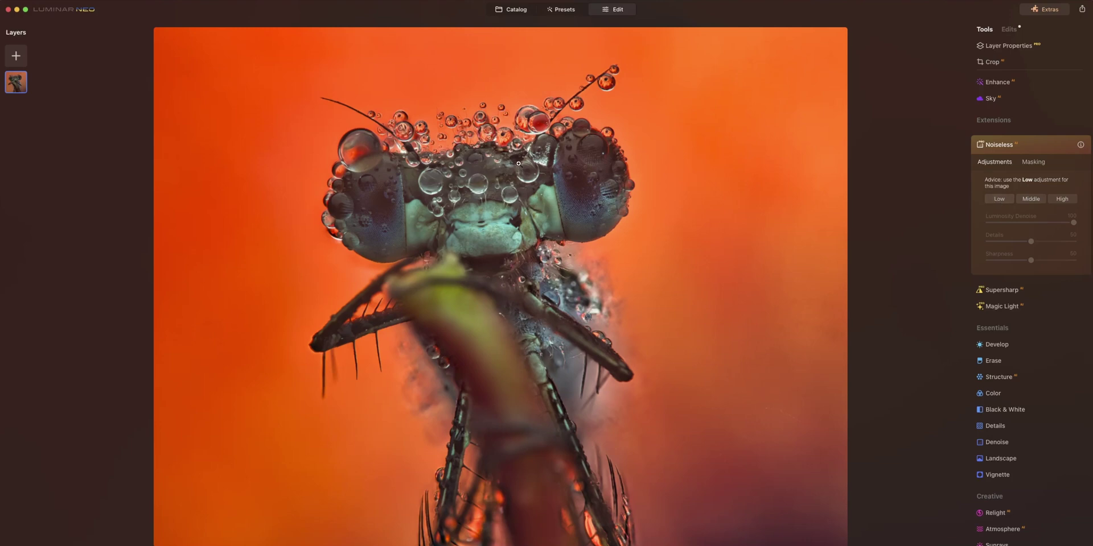
{"action": "scroll", "coordinate": [525, 163], "scroll_direction": "up", "scroll_amount": 10}
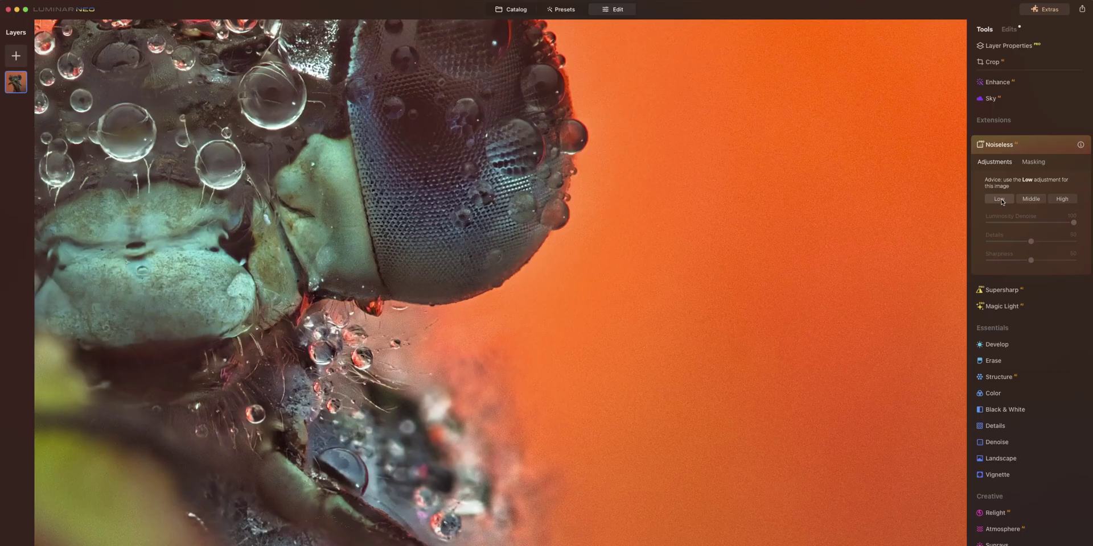
{"action": "left_click", "coordinate": [1000, 200]}
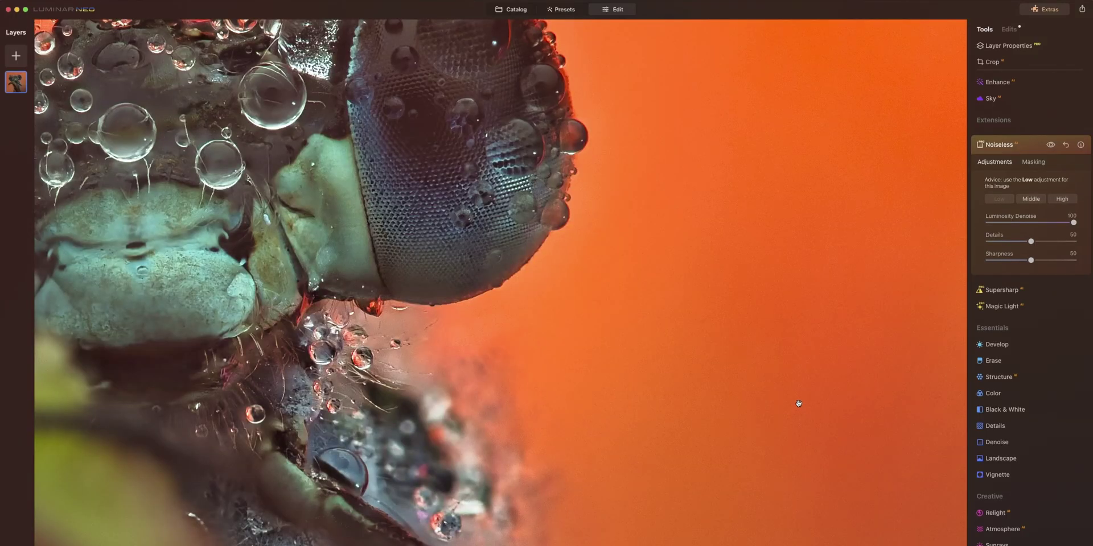
{"action": "left_click", "coordinate": [1033, 199]}
{"action": "left_click_drag", "start_coordinate": [764, 381], "coordinate": [555, 359]}
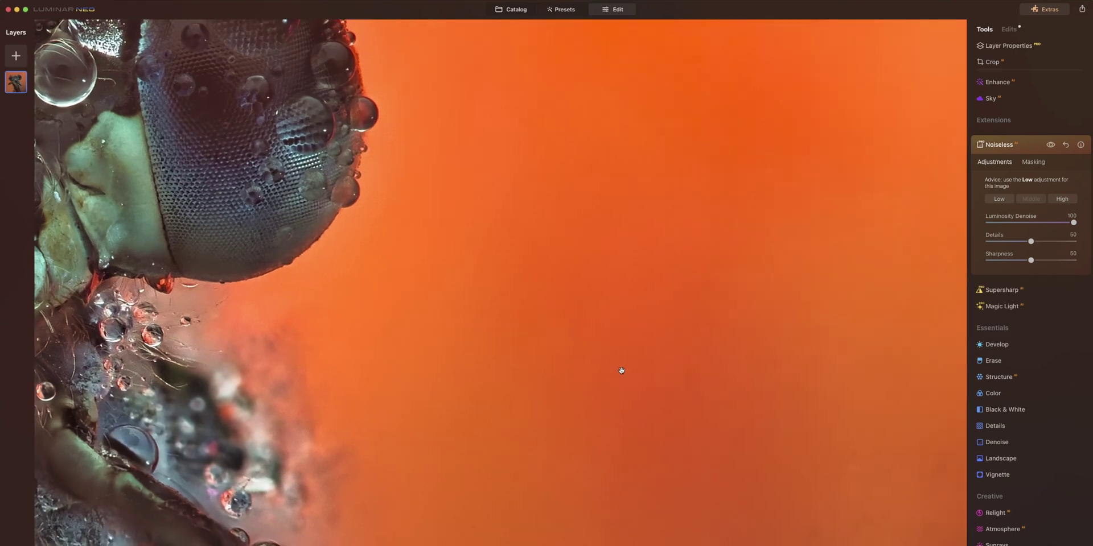
{"action": "left_click_drag", "start_coordinate": [541, 346], "coordinate": [715, 400]}
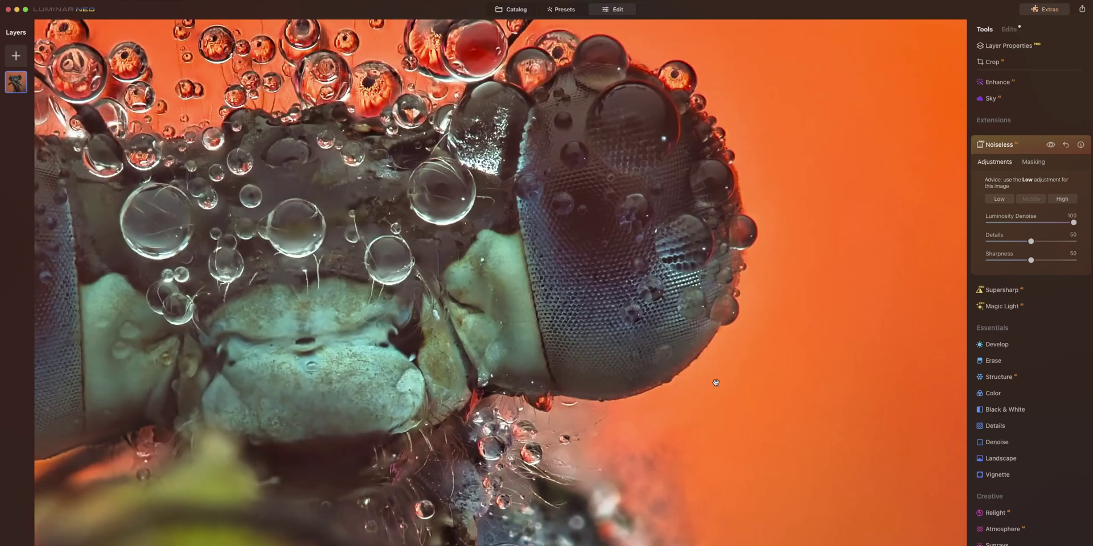
{"action": "left_click", "coordinate": [717, 382]}
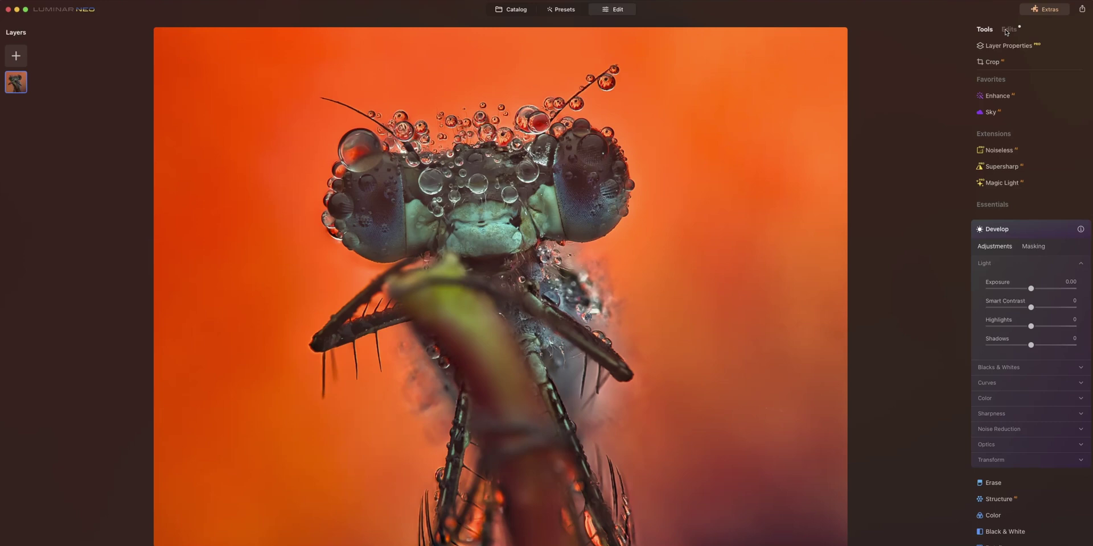
Step: Review the photo's applied edits, including Details, and add a vignette with an Amount of -65
{"action": "left_click", "coordinate": [1009, 29]}
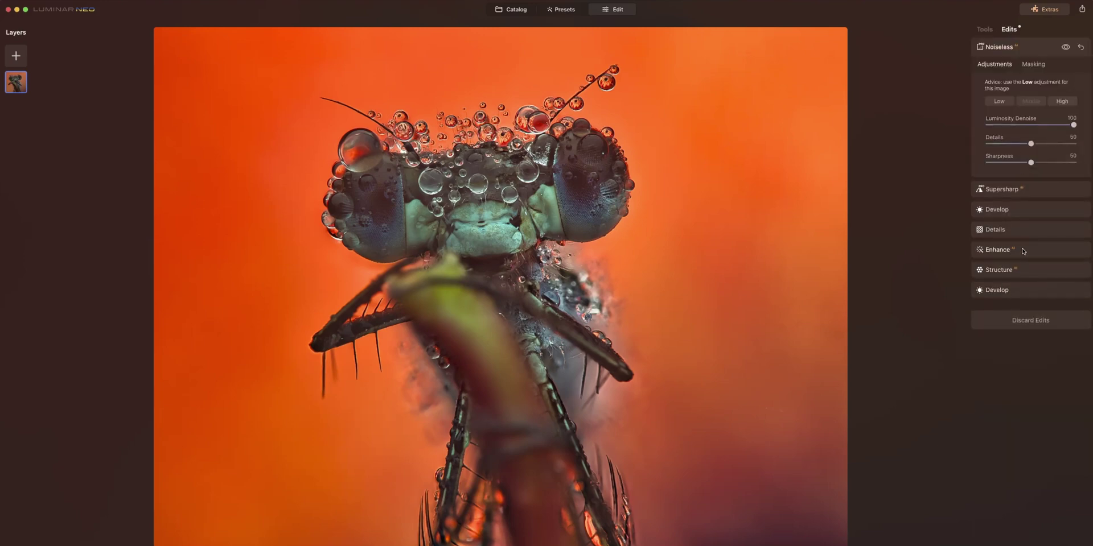
{"action": "left_click", "coordinate": [1002, 230]}
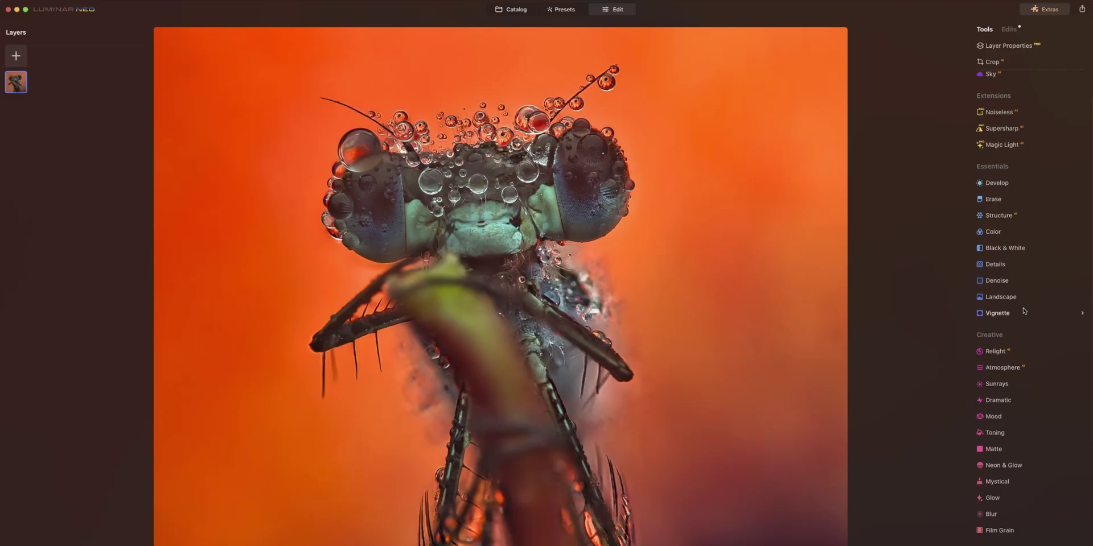
{"action": "left_click", "coordinate": [1014, 314]}
{"action": "left_click_drag", "start_coordinate": [1031, 363], "coordinate": [1003, 363]}
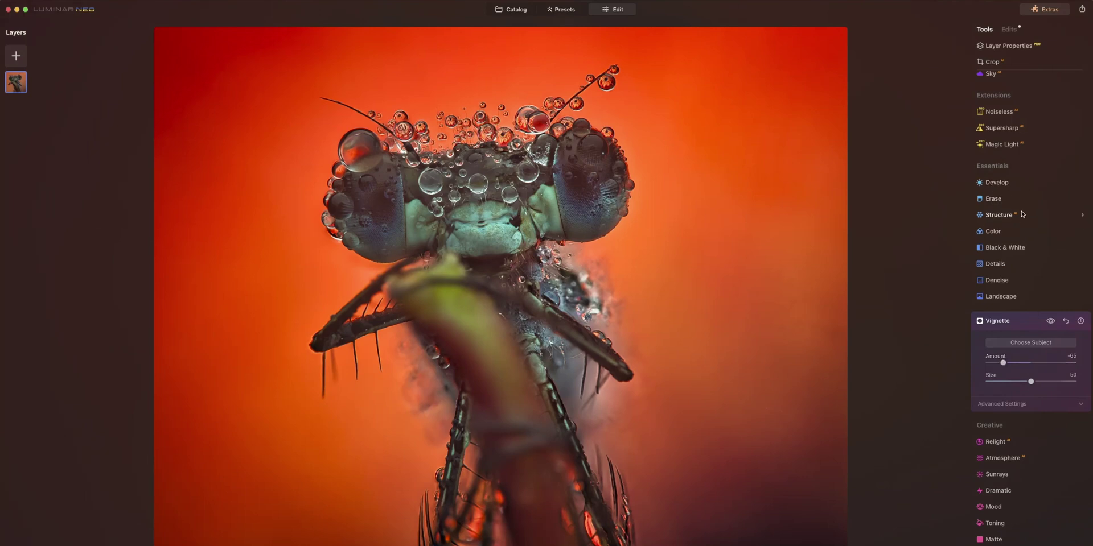
Step: Set Shadows to 37 and slightly adjust the Exposure in a new set of Develop adjustments
{"action": "left_click", "coordinate": [1012, 183]}
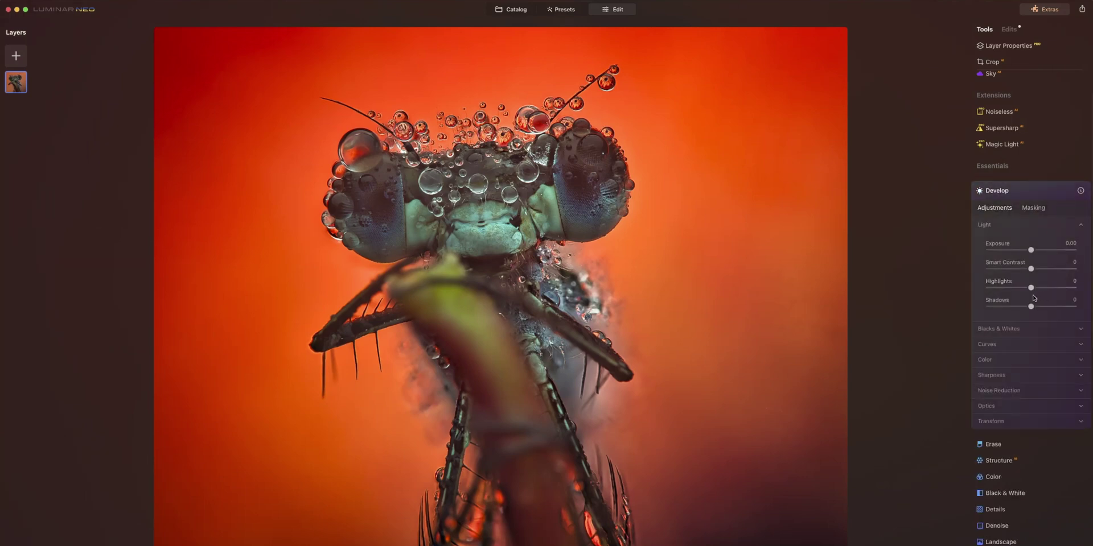
{"action": "left_click_drag", "start_coordinate": [1031, 306], "coordinate": [1048, 307]}
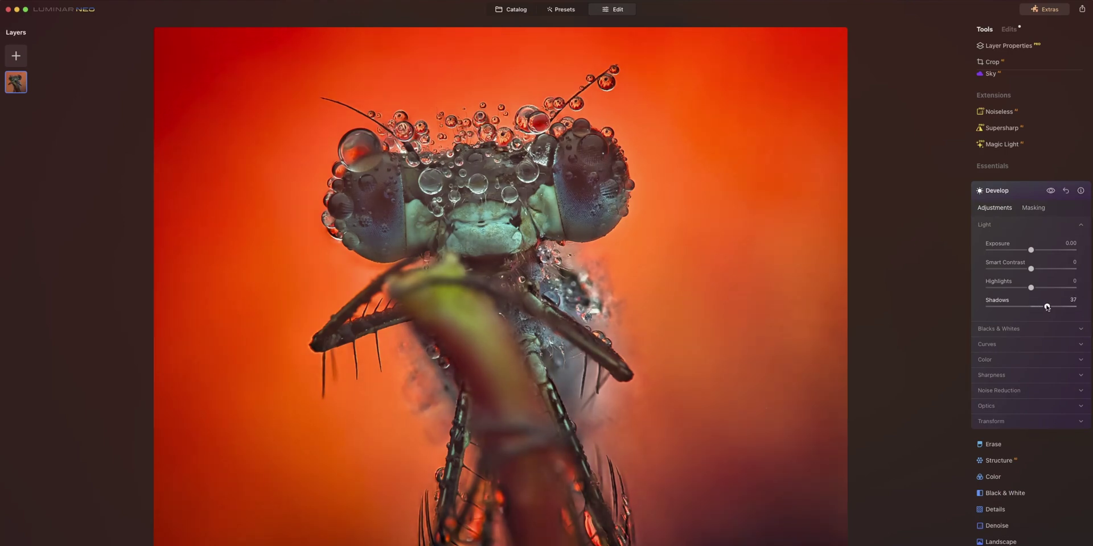
{"action": "left_click_drag", "start_coordinate": [1032, 250], "coordinate": [1033, 252]}
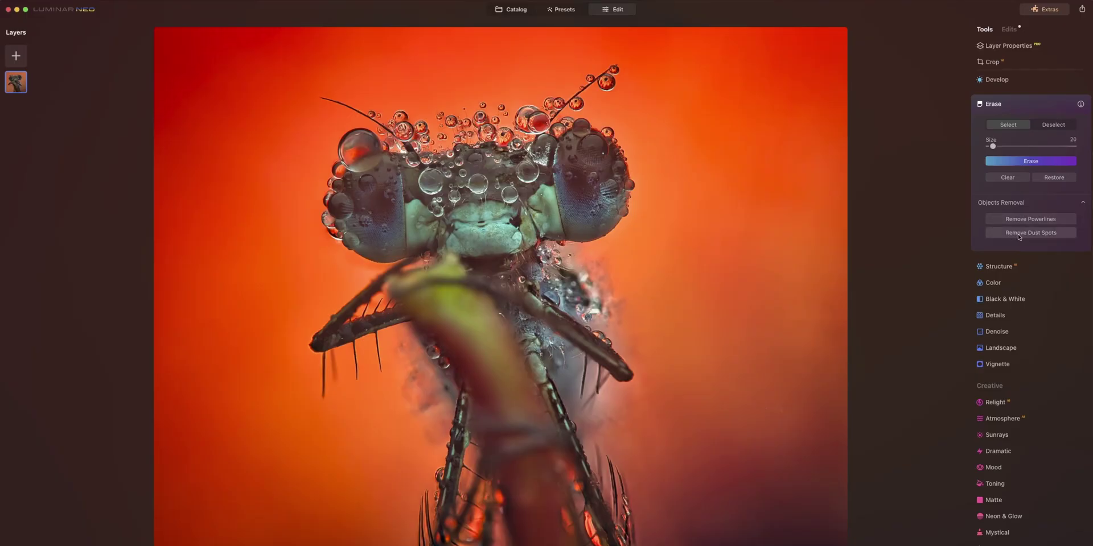
Step: Remove the photo's dust spots automatically and erase two remaining spots in the background beside the damselfly's body with the Erase brush
{"action": "left_click", "coordinate": [1018, 234]}
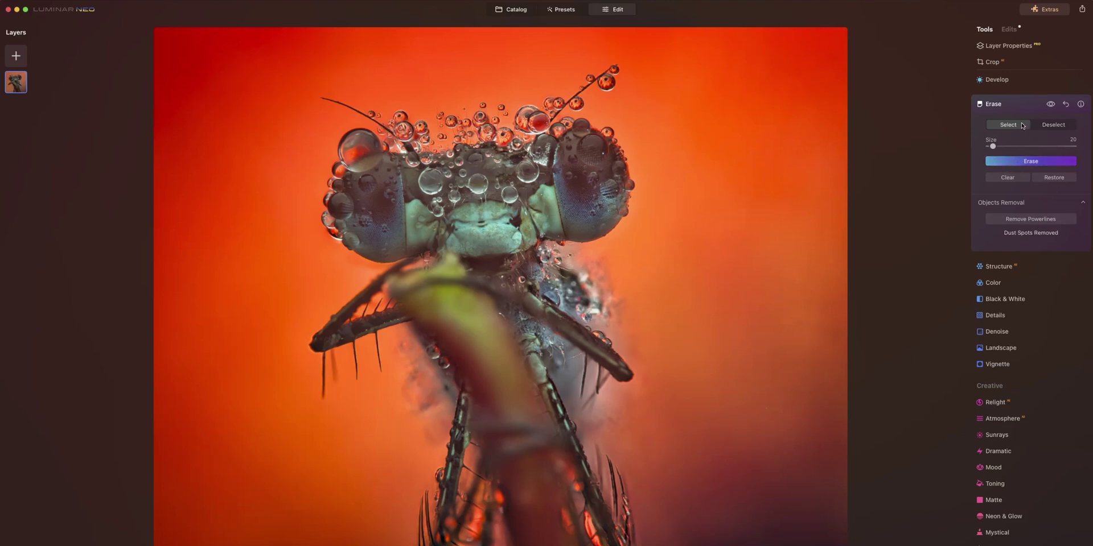
{"action": "left_click", "coordinate": [723, 459]}
{"action": "left_click", "coordinate": [1030, 164]}
{"action": "left_click_drag", "start_coordinate": [767, 413], "coordinate": [783, 414]}
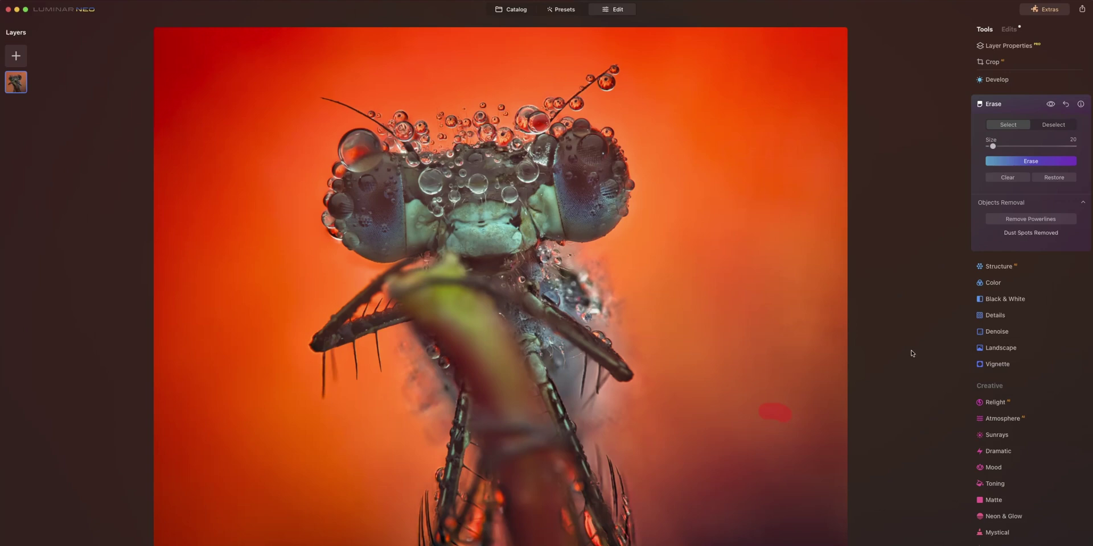
{"action": "left_click", "coordinate": [1024, 159]}
Step: Mark small blemishes on the pale skin beside the damselfly's eye with the Erase brush at size 10 and check the rest of the body
{"action": "left_click", "coordinate": [515, 541]}
{"action": "left_click", "coordinate": [514, 504]}
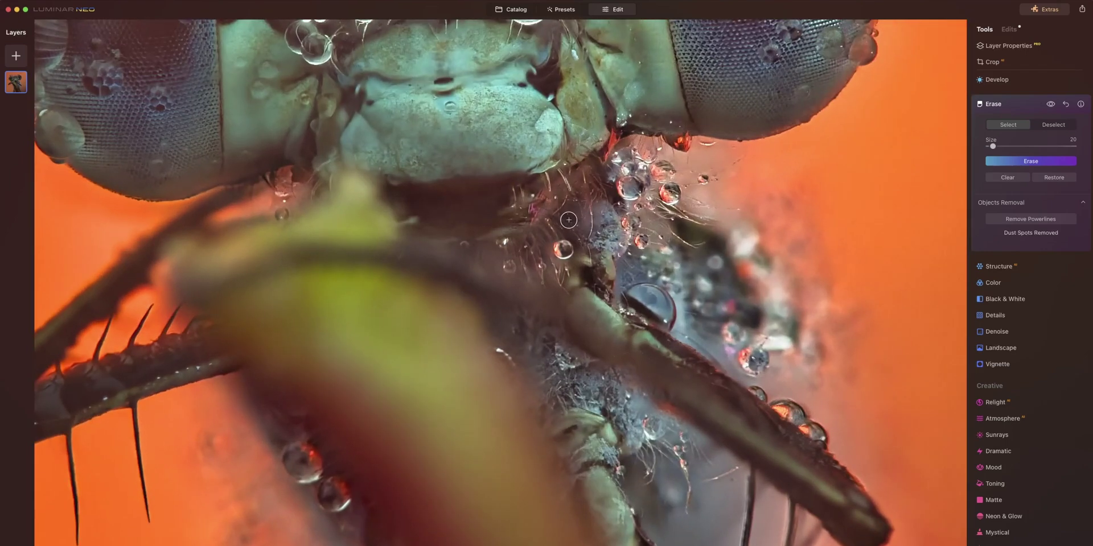
{"action": "left_click_drag", "start_coordinate": [534, 190], "coordinate": [569, 461]}
{"action": "left_click_drag", "start_coordinate": [757, 307], "coordinate": [644, 397]}
{"action": "key", "text": "bracketleft"}
{"action": "key", "text": "bracketleft"}
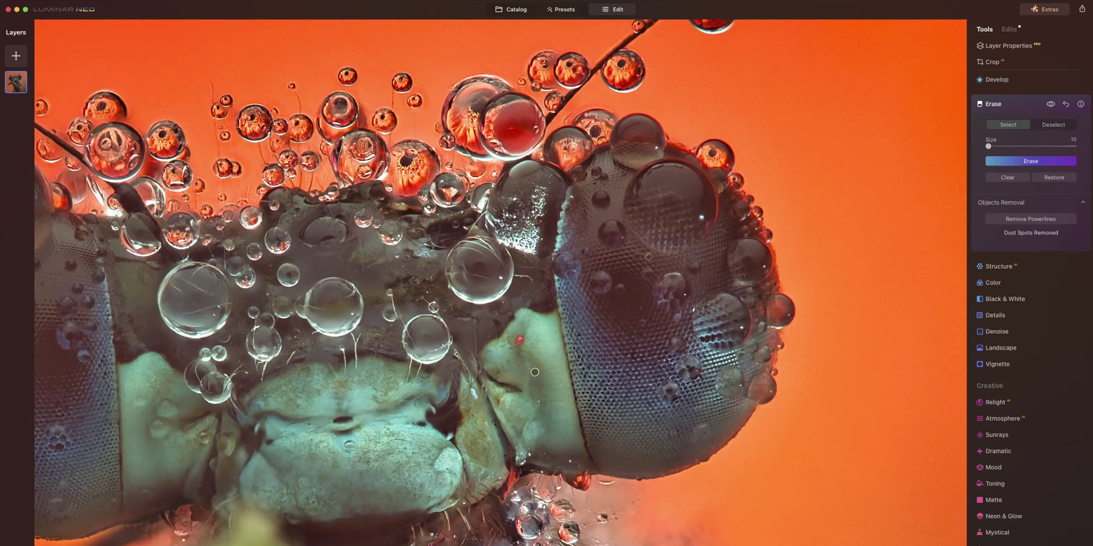
{"action": "left_click", "coordinate": [570, 462]}
{"action": "scroll", "coordinate": [608, 371], "scroll_direction": "left", "scroll_amount": 5}
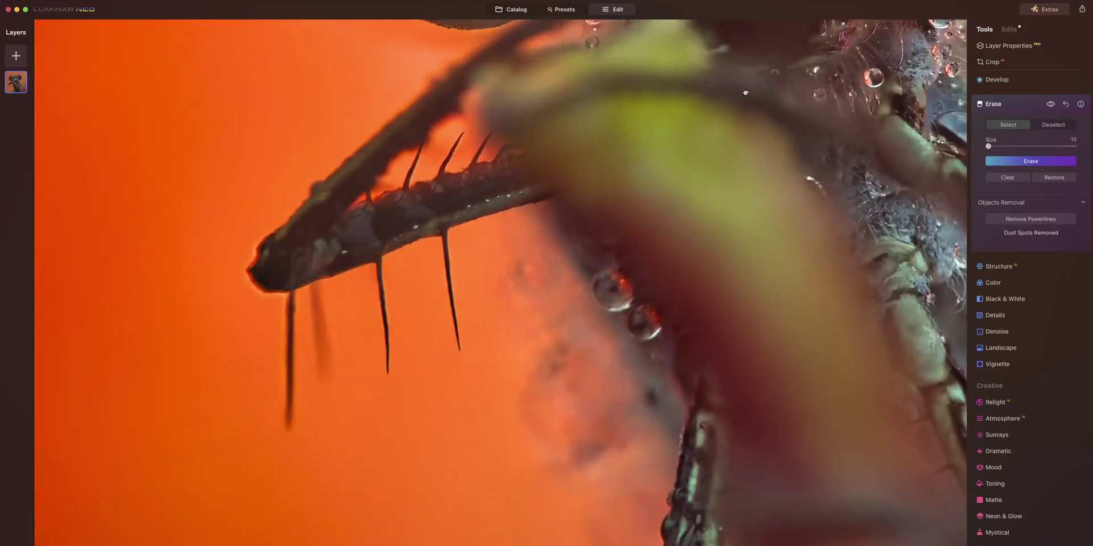
{"action": "scroll", "coordinate": [371, 376], "scroll_direction": "down", "scroll_amount": 3}
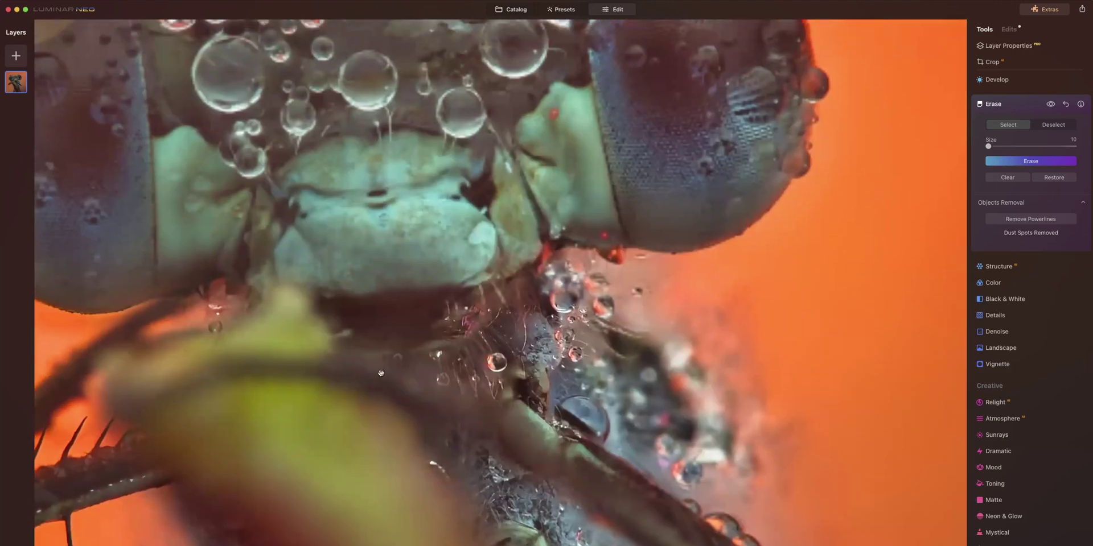
{"action": "right_click", "coordinate": [490, 455]}
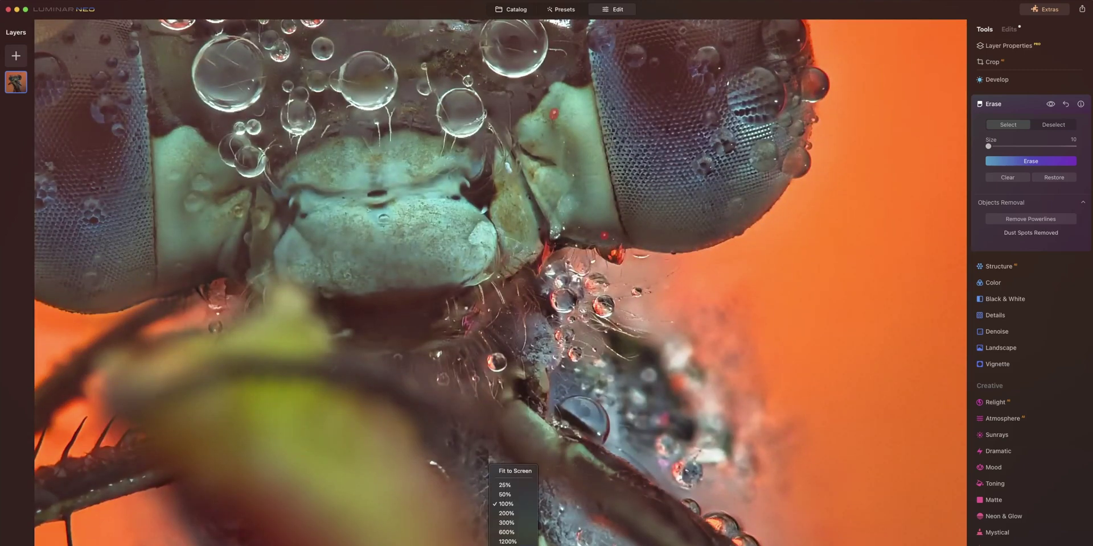
{"action": "left_click", "coordinate": [512, 467]}
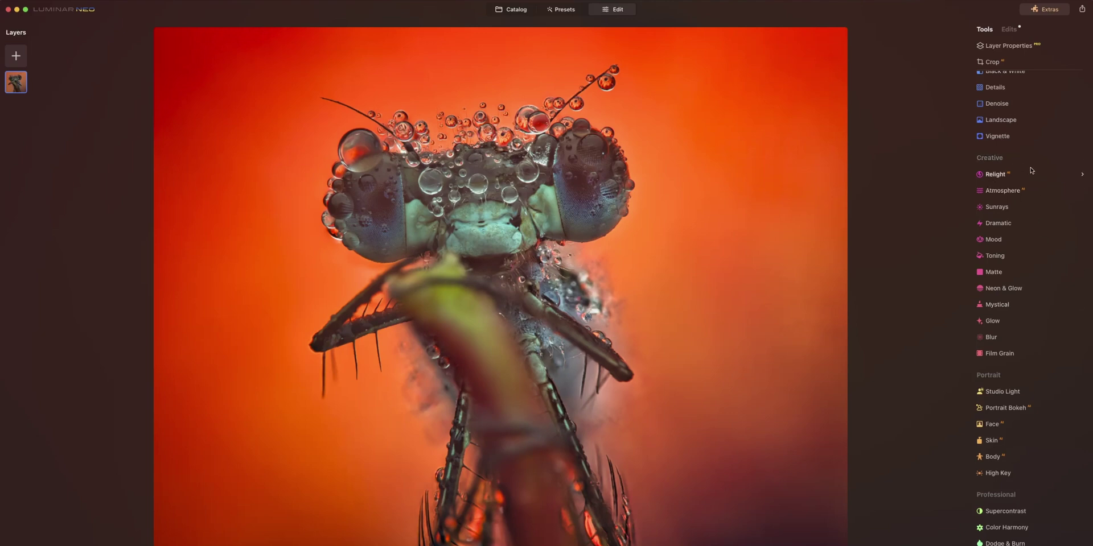
Step: Try Sunrays at an Amount of 32 with the sun center moved beyond the photo's upper-left corner
{"action": "left_click", "coordinate": [1019, 212]}
{"action": "left_click", "coordinate": [1031, 119]}
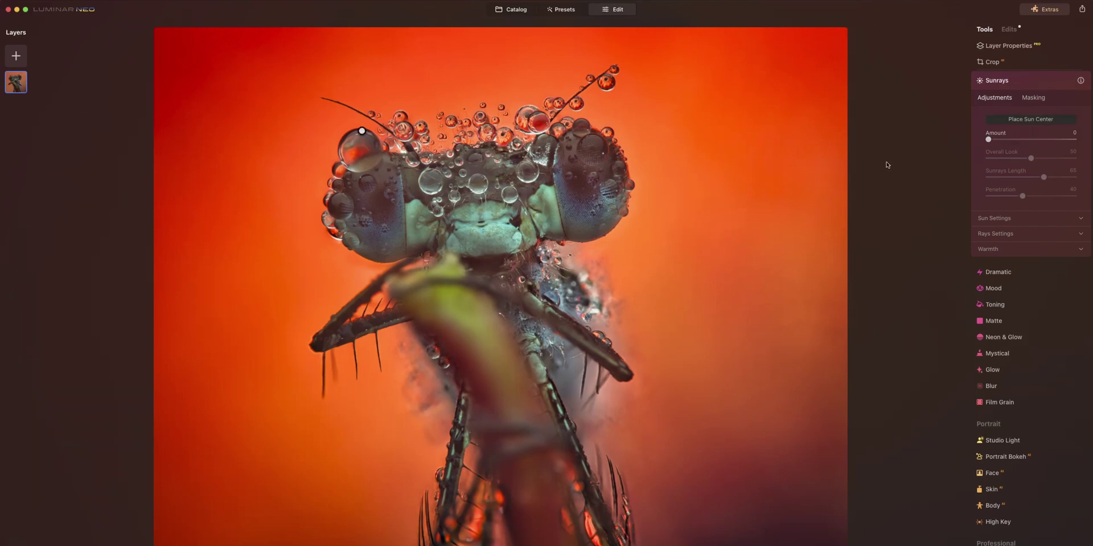
{"action": "left_click_drag", "start_coordinate": [360, 131], "coordinate": [211, 73]}
{"action": "left_click_drag", "start_coordinate": [1001, 140], "coordinate": [1015, 140]}
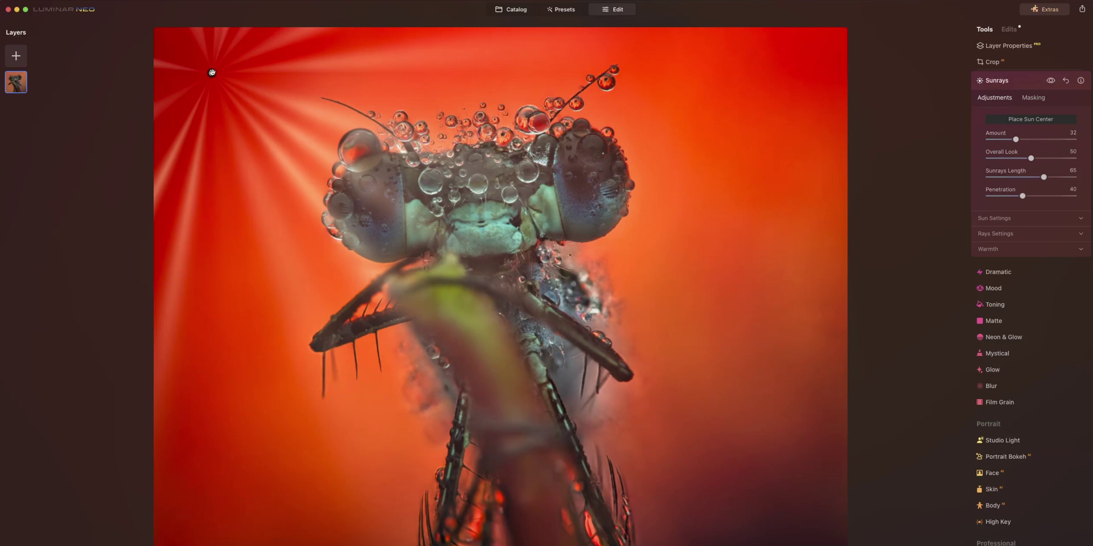
{"action": "left_click_drag", "start_coordinate": [212, 72], "coordinate": [139, 15]}
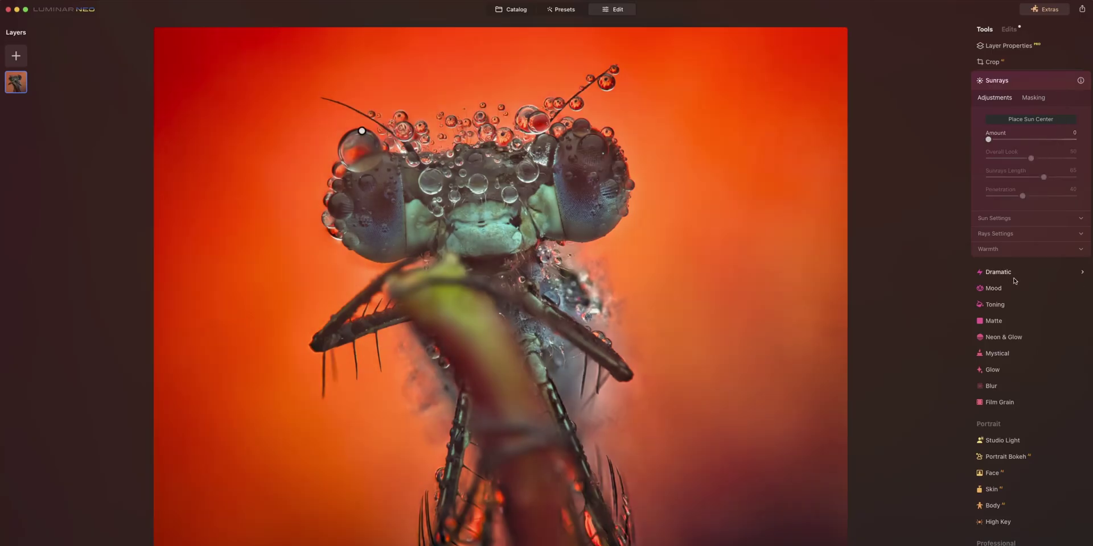
Step: Apply the Bakersfield LUT from Cinematic Toning to the photo as a Mood effect with an Amount of 15
{"action": "left_click", "coordinate": [1012, 287]}
{"action": "left_click", "coordinate": [1030, 182]}
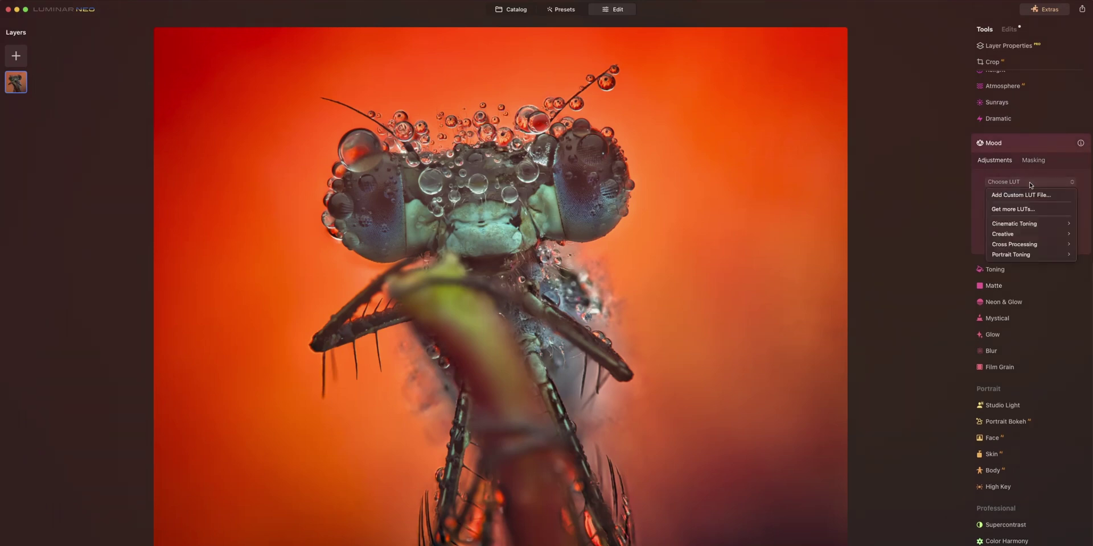
{"action": "mouse_move", "coordinate": [1030, 225]}
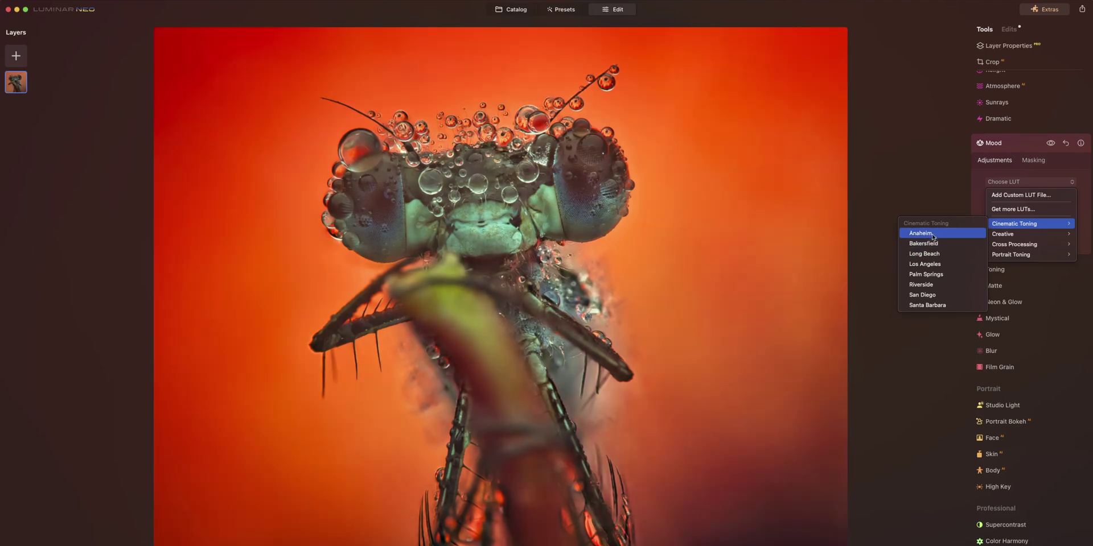
{"action": "left_click", "coordinate": [935, 243]}
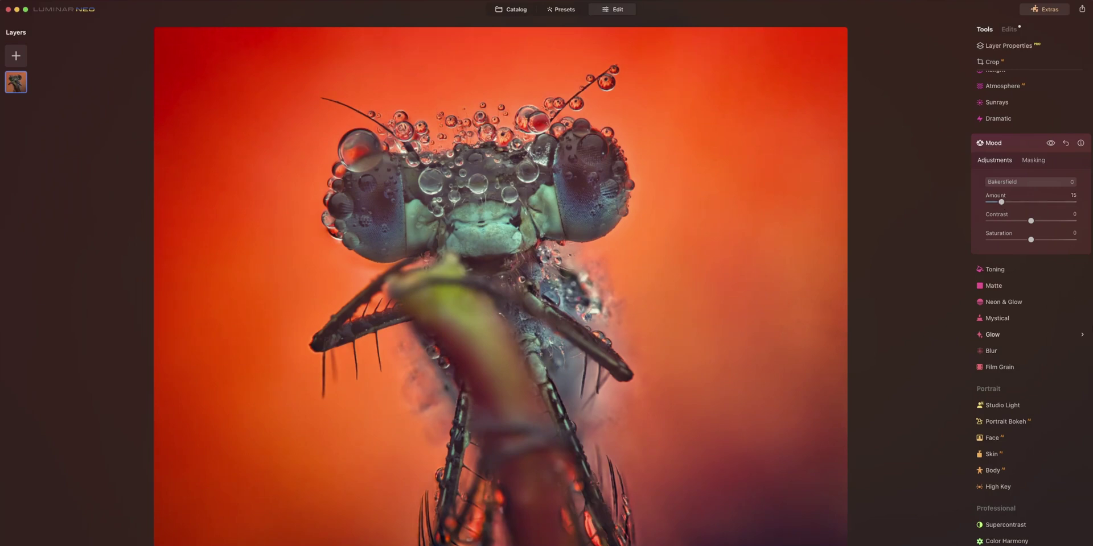
Step: Open the Color Harmony adjustments for the damselfly photo
{"action": "scroll", "coordinate": [1056, 319], "scroll_direction": "down", "scroll_amount": 1}
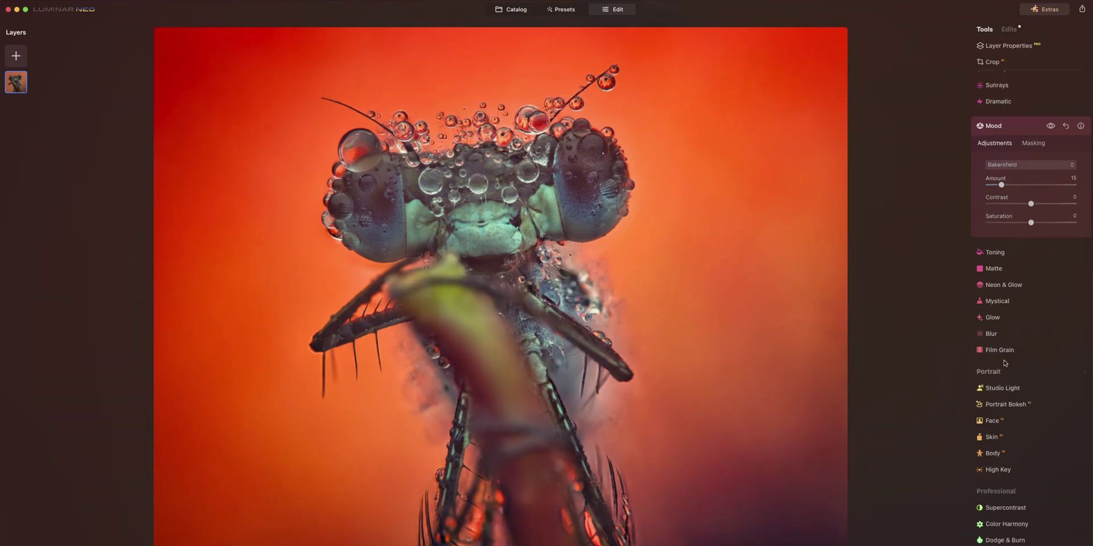
{"action": "scroll", "coordinate": [1031, 362], "scroll_direction": "up", "scroll_amount": 5}
{"action": "scroll", "coordinate": [1029, 364], "scroll_direction": "down", "scroll_amount": 5}
{"action": "left_click", "coordinate": [1005, 524]}
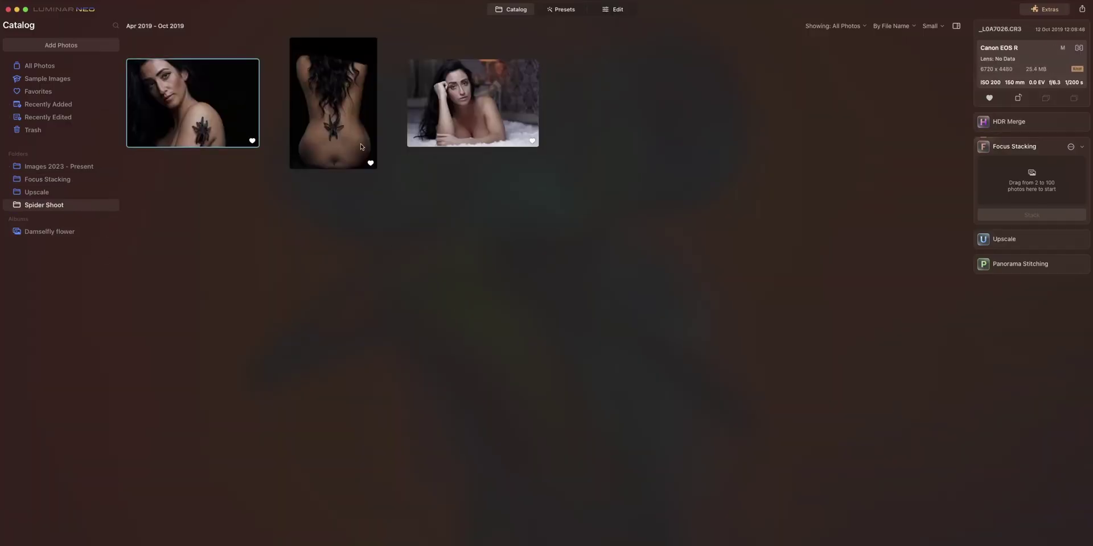
Step: Apply the Burned Film preset from the Experimental portrait collection to the portrait with the spider on the shoulder
{"action": "left_click", "coordinate": [563, 9]}
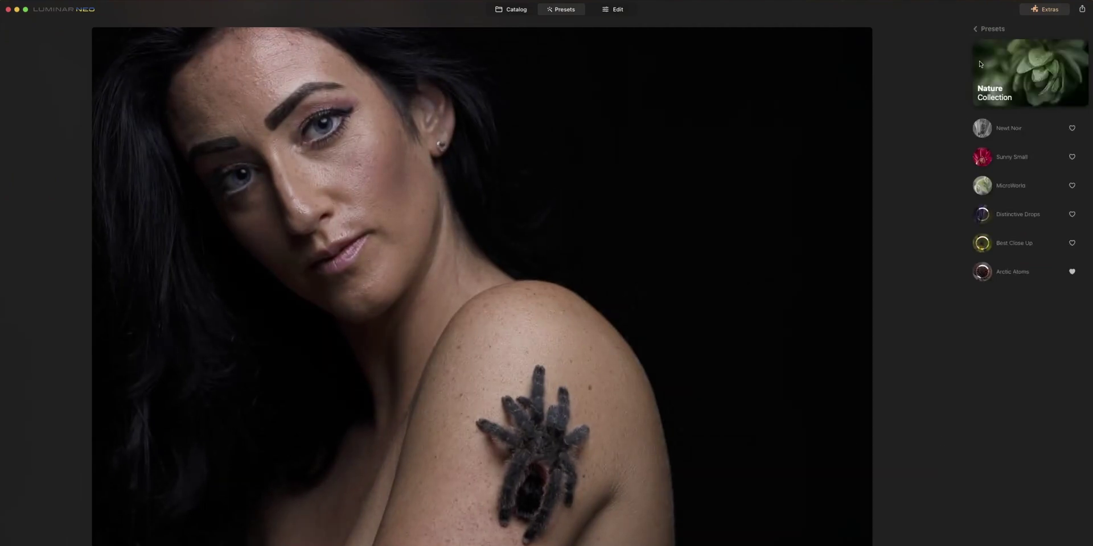
{"action": "left_click", "coordinate": [977, 29]}
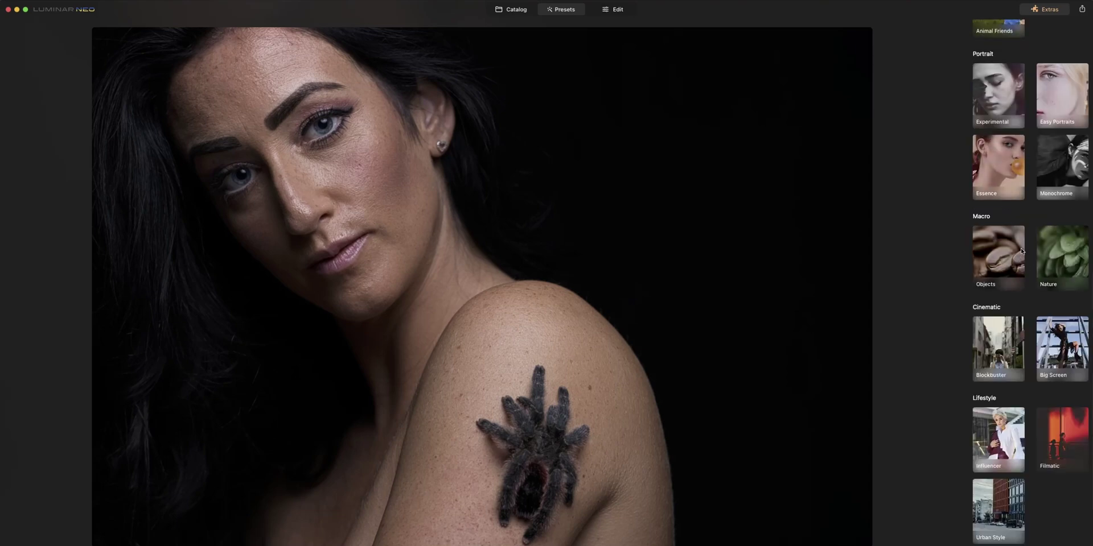
{"action": "left_click", "coordinate": [1015, 130]}
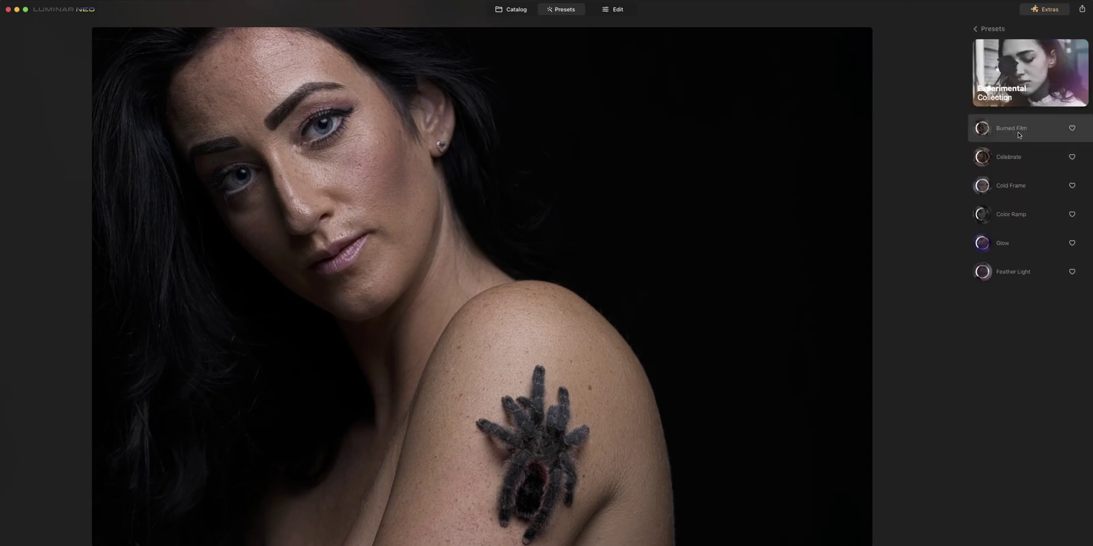
{"action": "left_click", "coordinate": [1010, 131]}
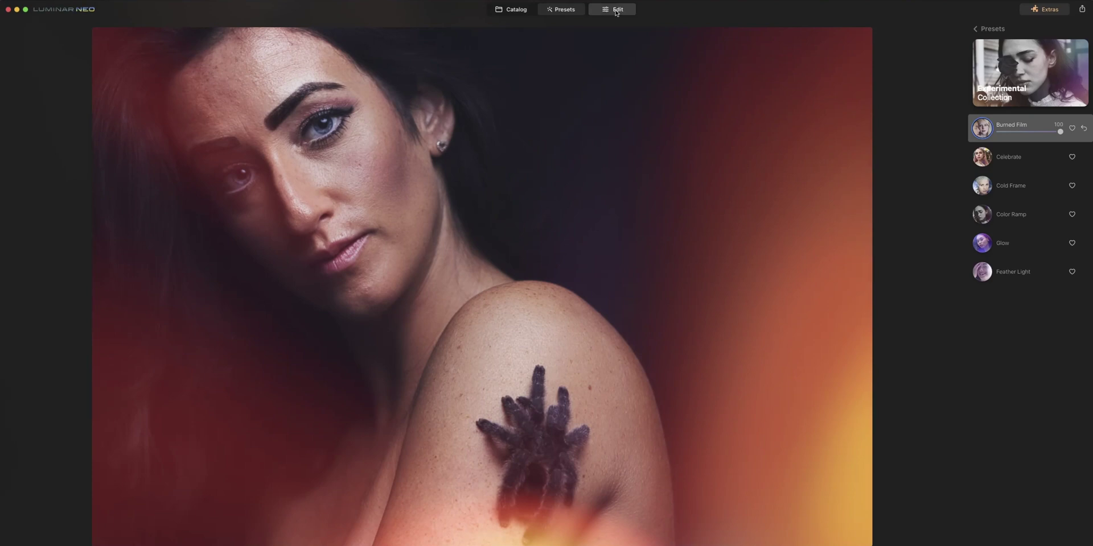
Step: Set Slim Face to 100 in the Face adjustments of the portrait layer
{"action": "left_click", "coordinate": [612, 10]}
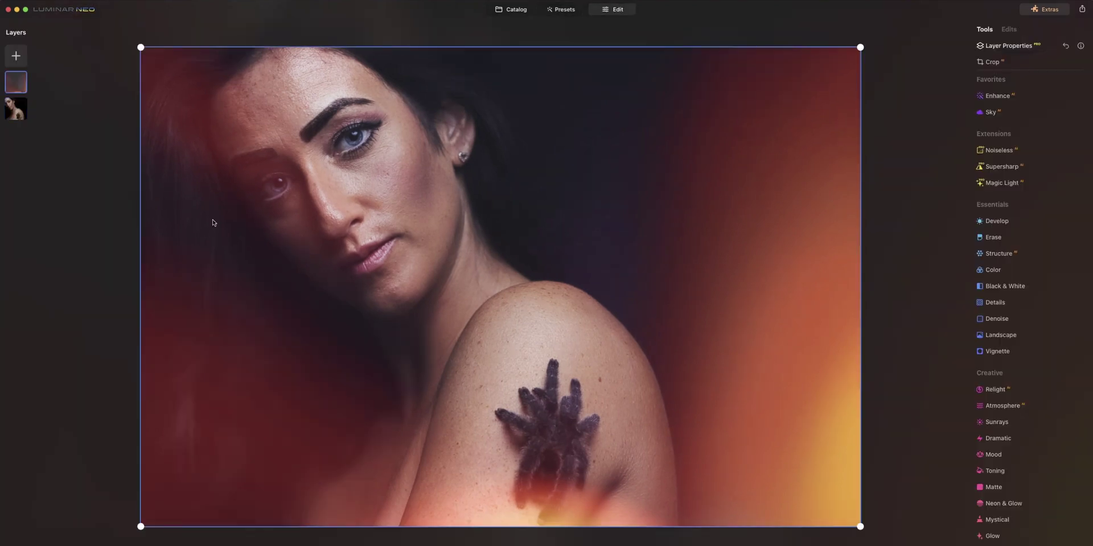
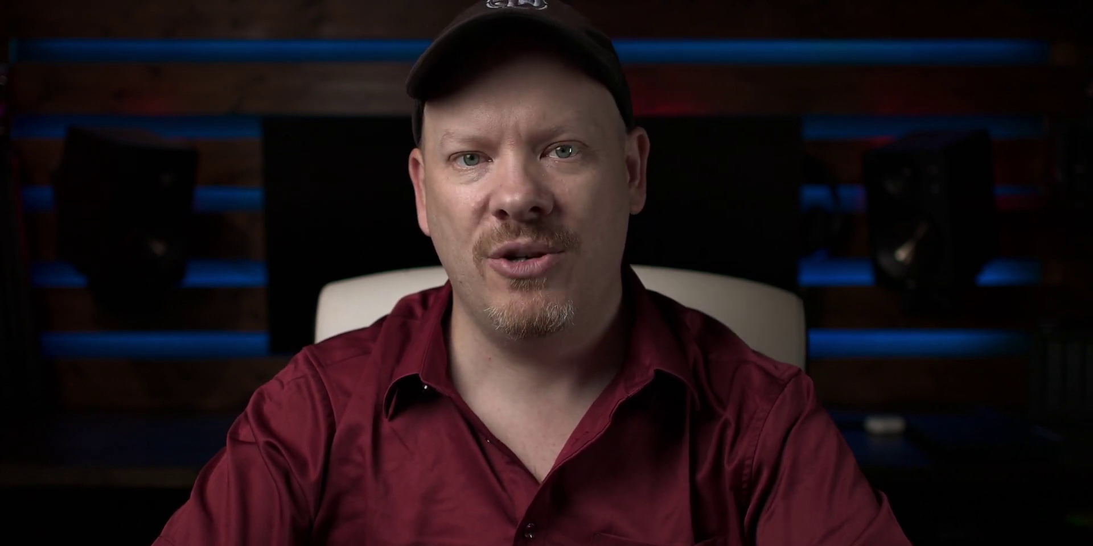
{"action": "left_click_drag", "start_coordinate": [1002, 408], "coordinate": [1074, 408]}
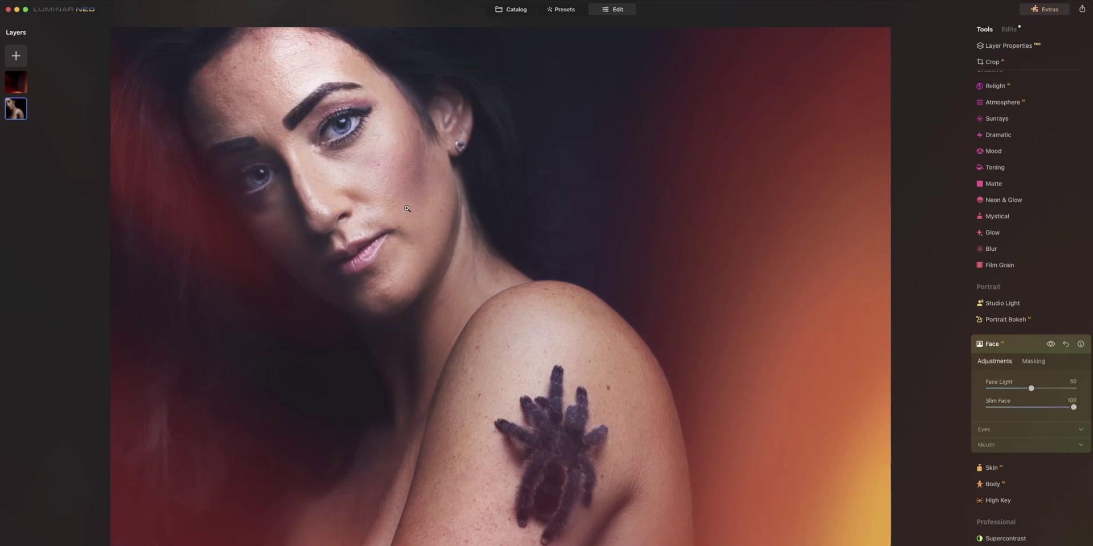
Step: Set Slim Face to 40 in the portrait's Face adjustments and compare the face with and without the effect
{"action": "left_click", "coordinate": [1051, 345]}
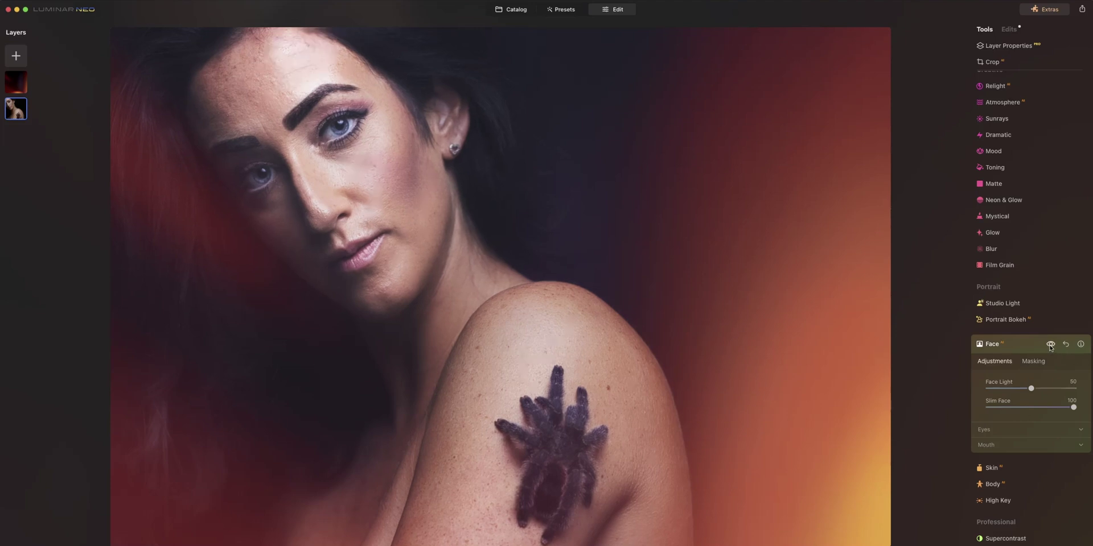
{"action": "left_click_drag", "start_coordinate": [1072, 407], "coordinate": [1021, 408]}
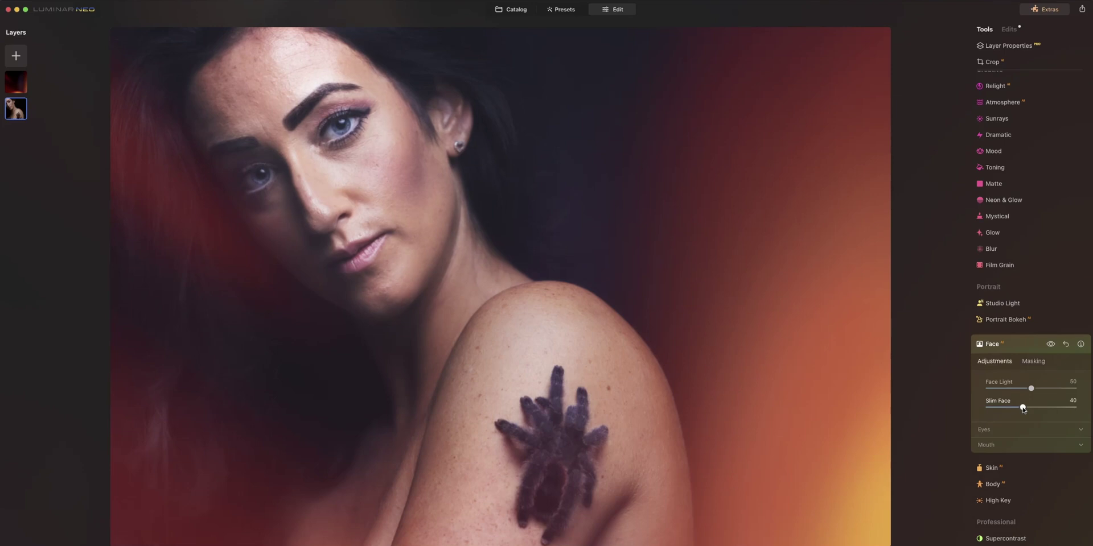
{"action": "left_click", "coordinate": [1052, 346]}
{"action": "left_click", "coordinate": [1052, 345]}
{"action": "scroll", "coordinate": [1019, 433], "scroll_direction": "down", "scroll_amount": 2}
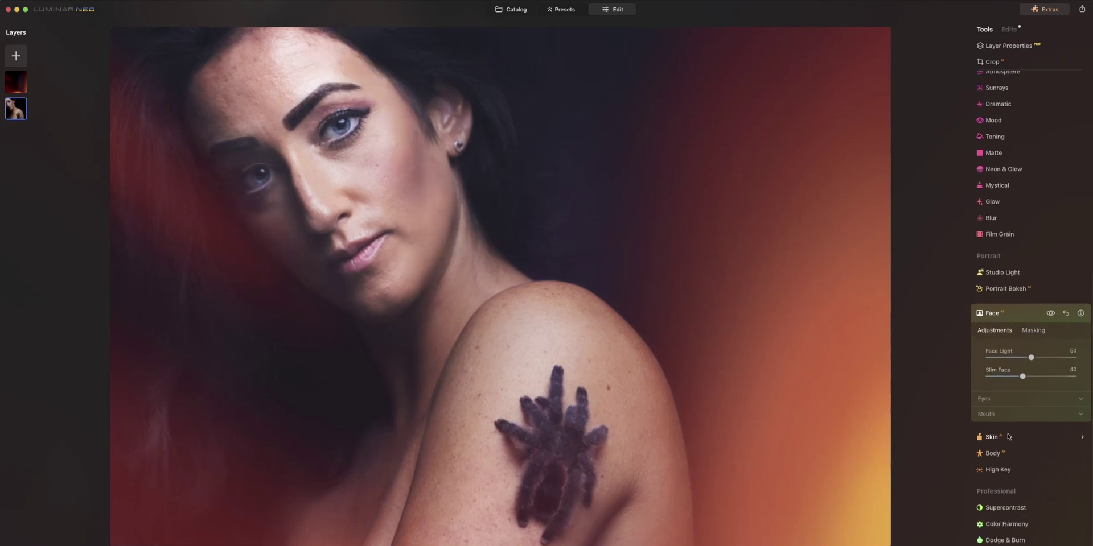
Step: Smooth the portrait's skin with the Skin tool, reduce its shine and enable Skin Defects Removal
{"action": "left_click", "coordinate": [1039, 435]}
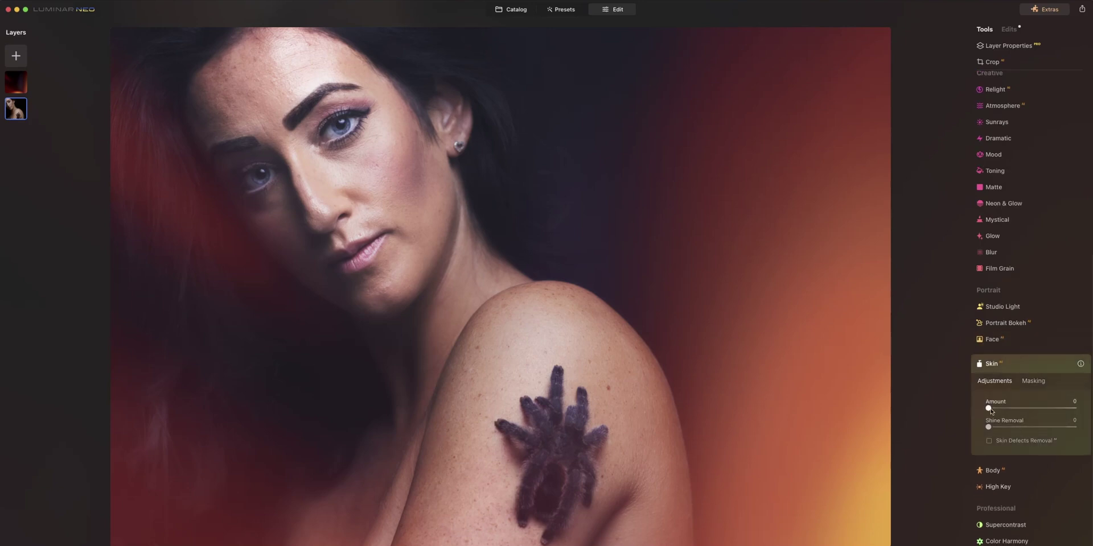
{"action": "left_click_drag", "start_coordinate": [993, 410], "coordinate": [1022, 410]}
{"action": "left_click_drag", "start_coordinate": [1025, 430], "coordinate": [1012, 430]}
{"action": "left_click", "coordinate": [989, 442]}
Step: Set the Shape value of the Body tool to 1 for the portrait
{"action": "left_click", "coordinate": [1009, 472]}
{"action": "left_click_drag", "start_coordinate": [1032, 438], "coordinate": [1032, 439]}
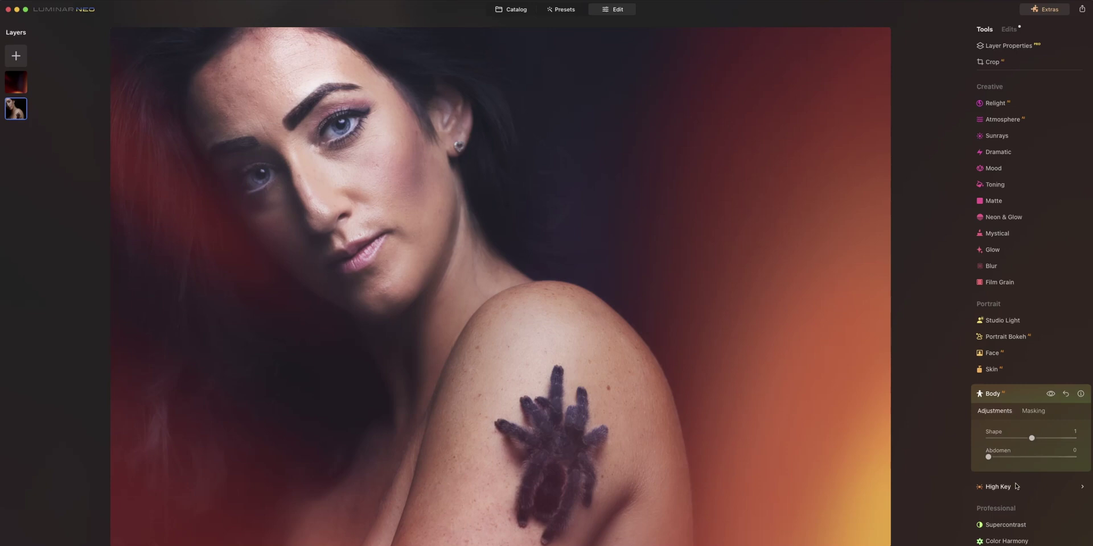
Step: Open the Eyes adjustments of the Face tool for the portrait layer
{"action": "left_click", "coordinate": [999, 353]}
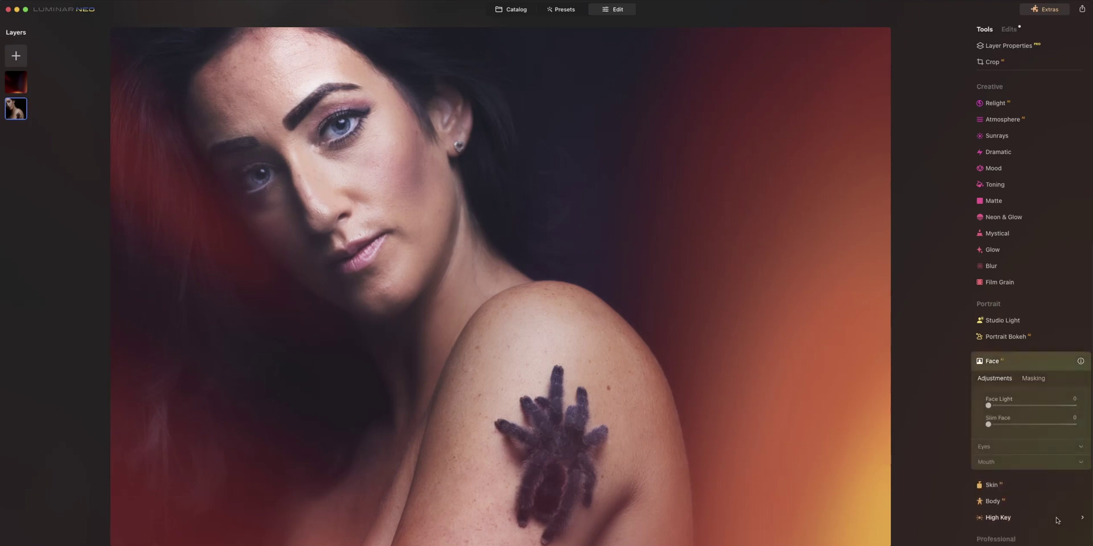
{"action": "left_click", "coordinate": [1053, 448]}
{"action": "scroll", "coordinate": [1033, 454], "scroll_direction": "down", "scroll_amount": 5}
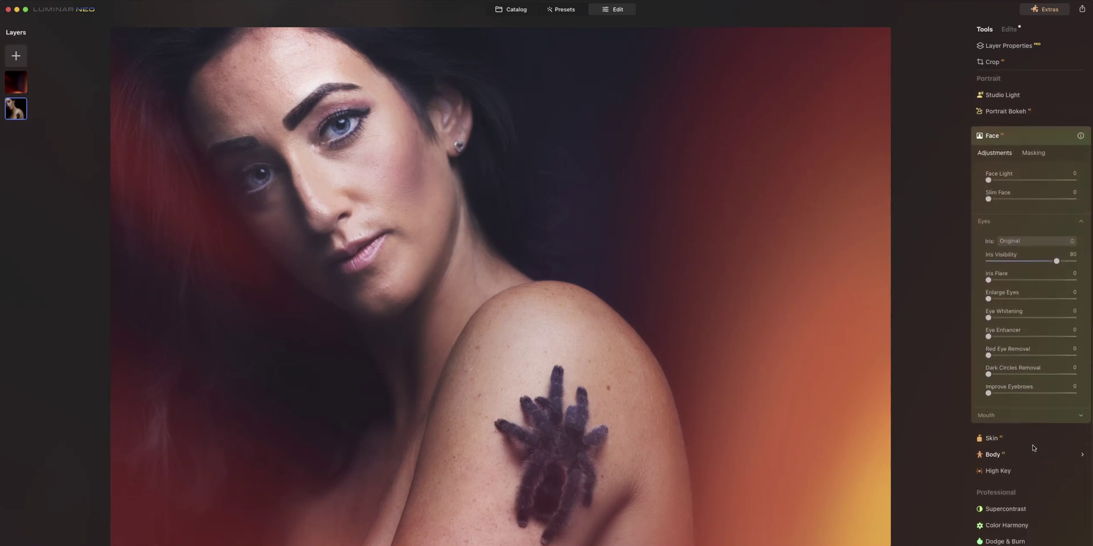
Step: Try the Blue iris on the portrait's eyes and restore the Original iris
{"action": "left_click", "coordinate": [1024, 243]}
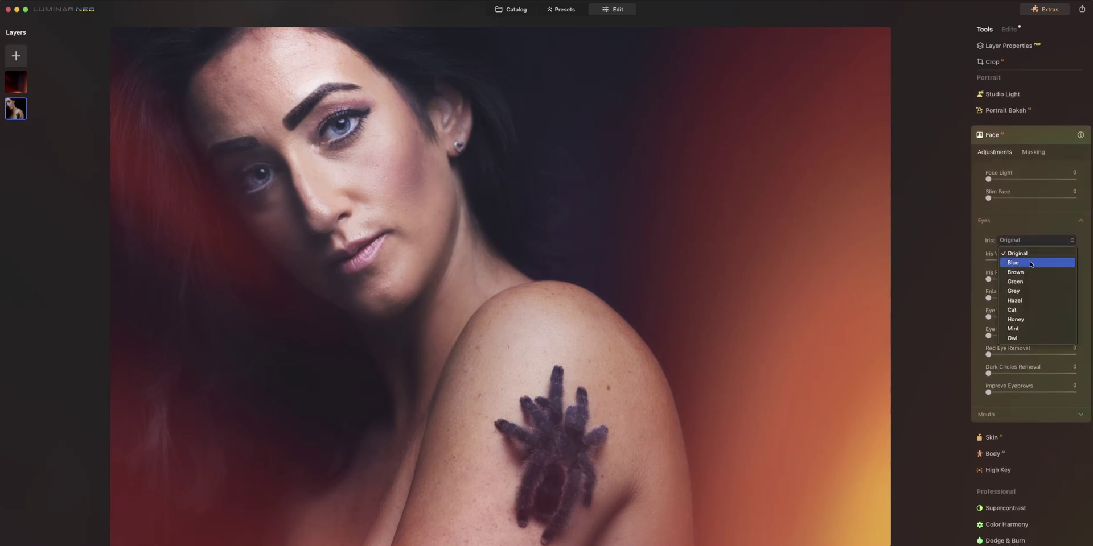
{"action": "left_click", "coordinate": [1029, 261]}
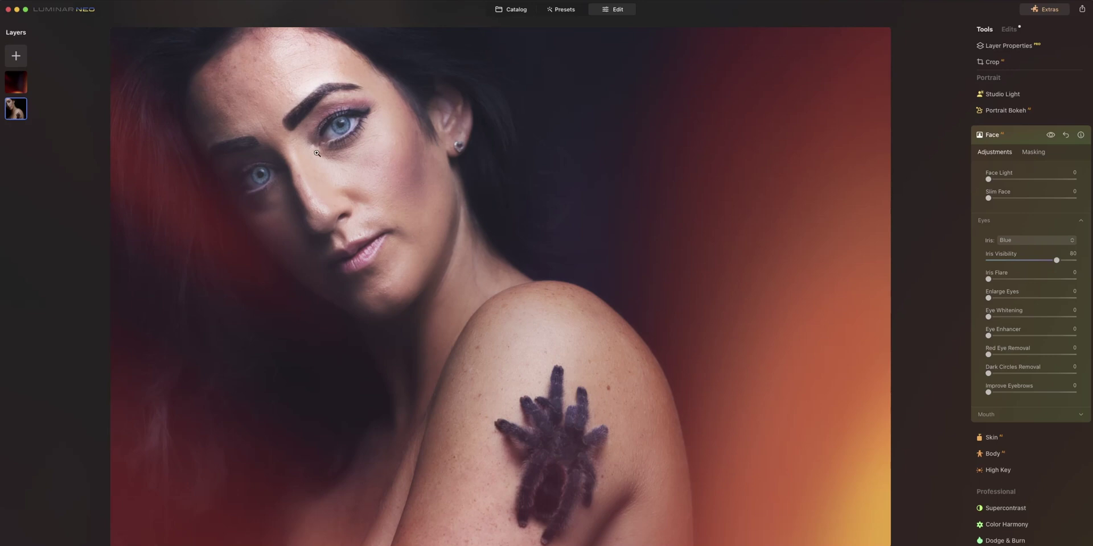
{"action": "left_click", "coordinate": [1025, 241]}
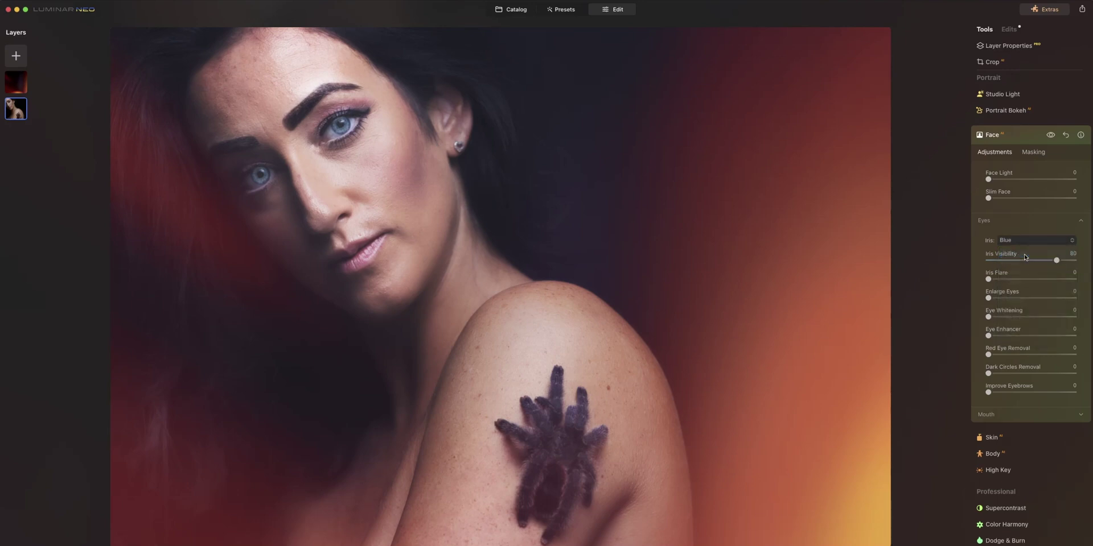
{"action": "left_click", "coordinate": [1023, 255]}
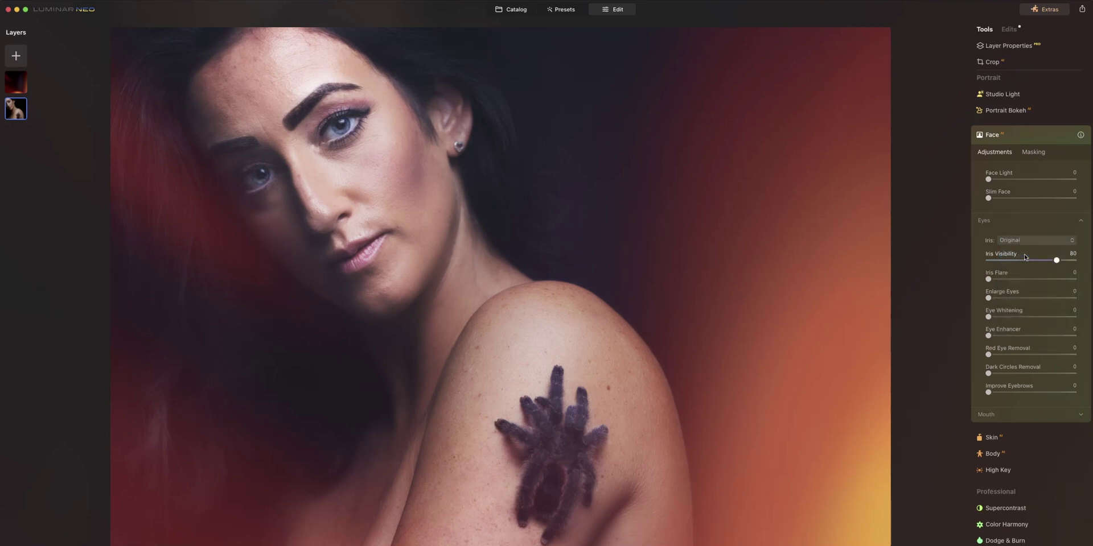
Step: Set Iris Flare to 24 and Enlarge Eyes, Eye Whitening and Improve Eyebrows to 10 each
{"action": "left_click_drag", "start_coordinate": [1029, 281], "coordinate": [997, 299]}
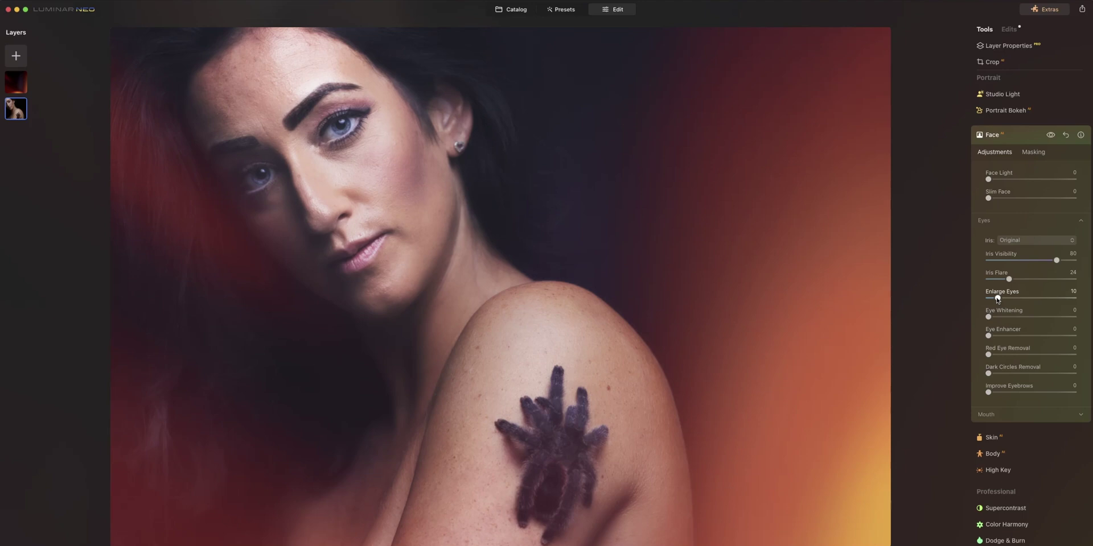
{"action": "left_click_drag", "start_coordinate": [989, 318], "coordinate": [998, 318]}
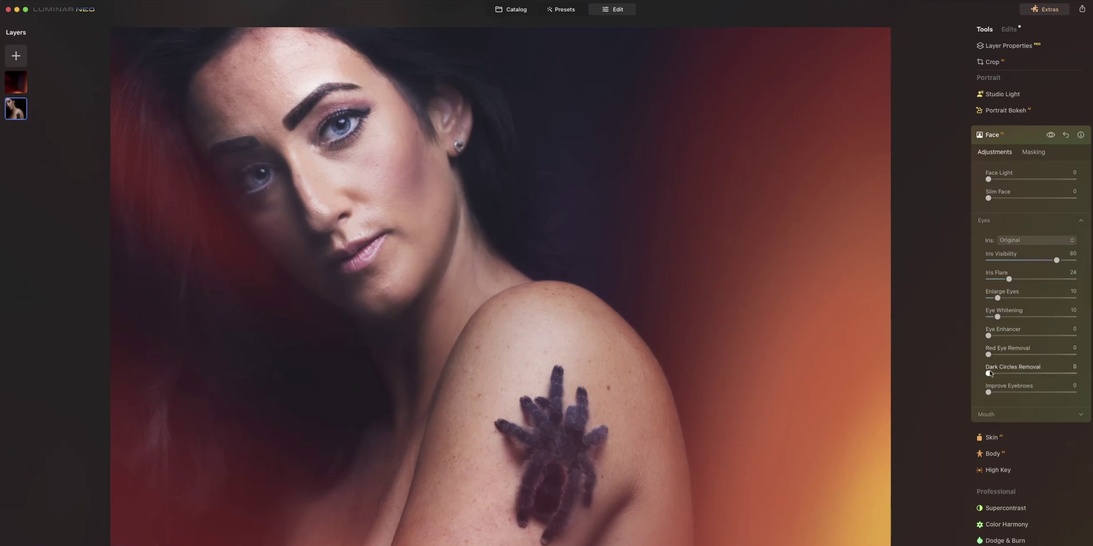
{"action": "left_click_drag", "start_coordinate": [989, 393], "coordinate": [998, 393]}
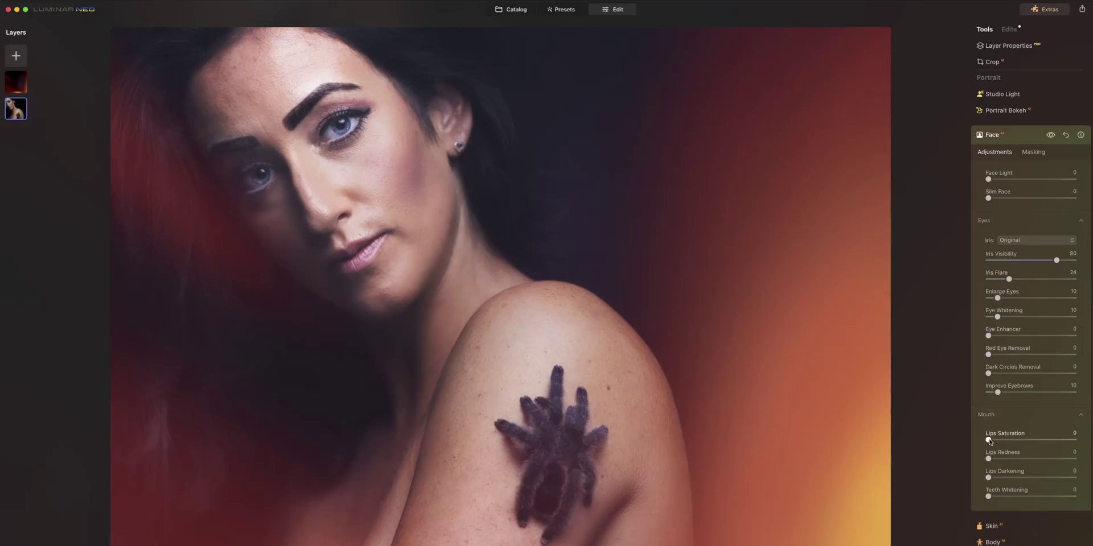
Step: Set Lips Saturation to 35 and Lips Redness to 16, and compare the face with and without the adjustments
{"action": "left_click_drag", "start_coordinate": [1021, 440], "coordinate": [1002, 459]}
{"action": "left_click", "coordinate": [1052, 136]}
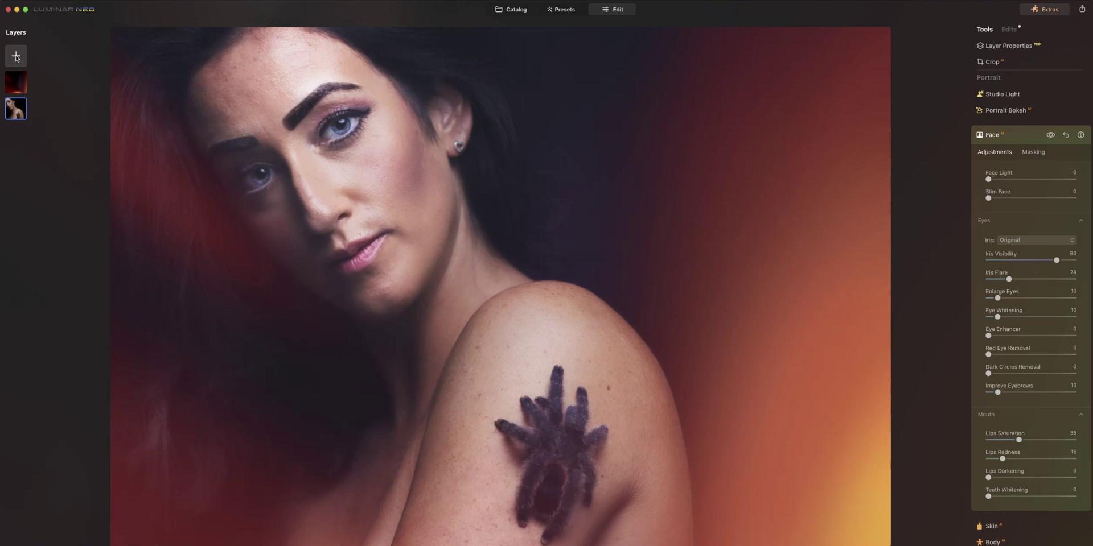
Step: Add the second texture from My Images as a new layer with Soft Light blending and an Opacity of 18
{"action": "left_click", "coordinate": [16, 56]}
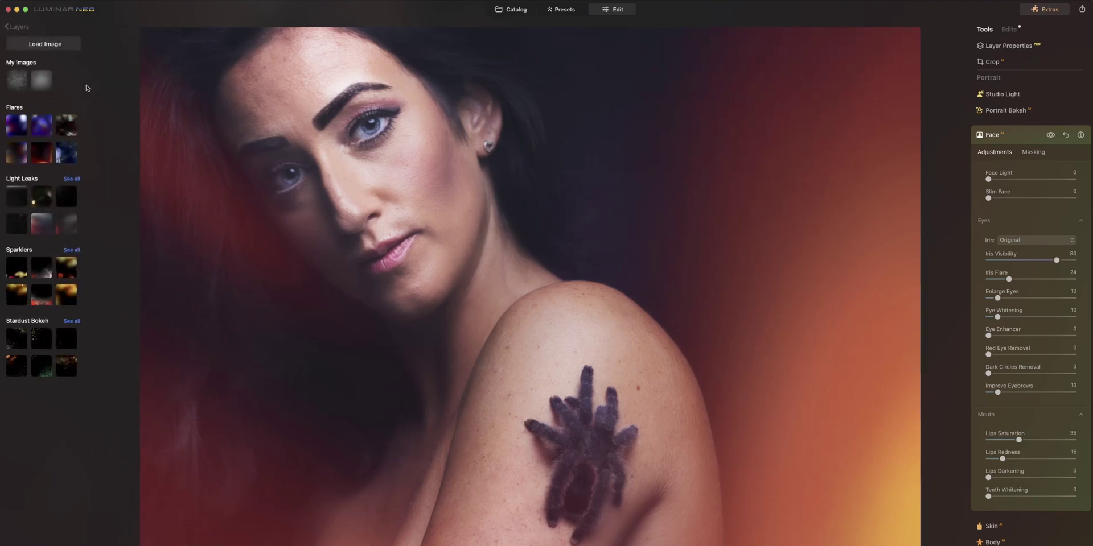
{"action": "left_click", "coordinate": [40, 82]}
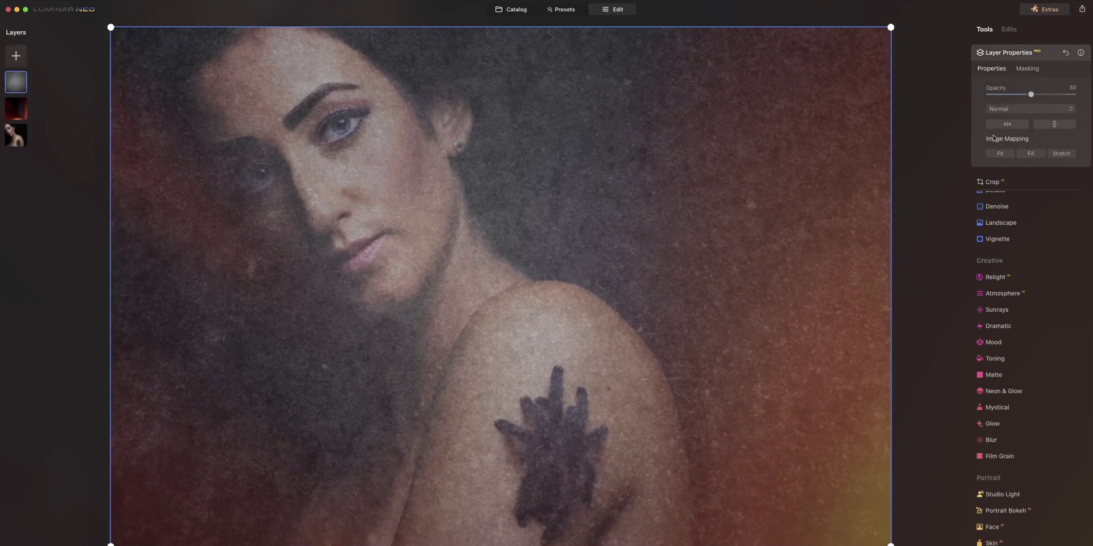
{"action": "left_click", "coordinate": [1004, 95]}
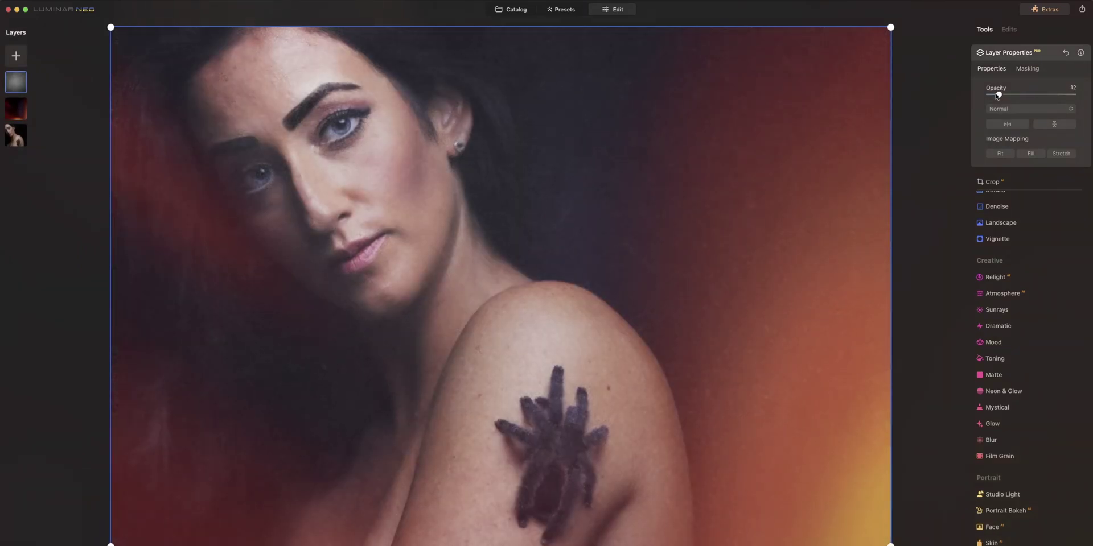
{"action": "left_click", "coordinate": [1028, 109]}
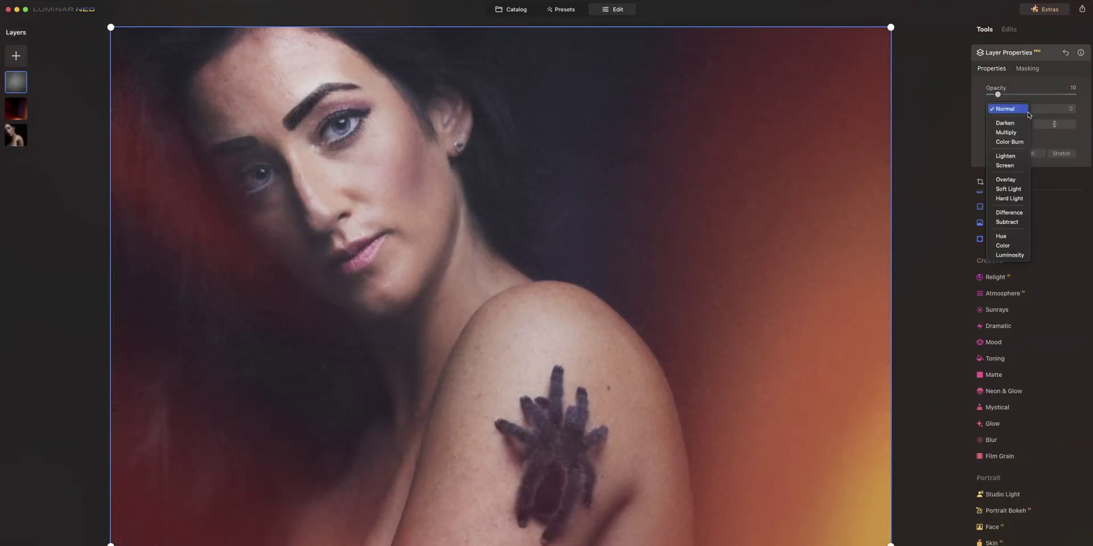
{"action": "left_click", "coordinate": [1021, 189]}
{"action": "left_click_drag", "start_coordinate": [998, 95], "coordinate": [1006, 95]}
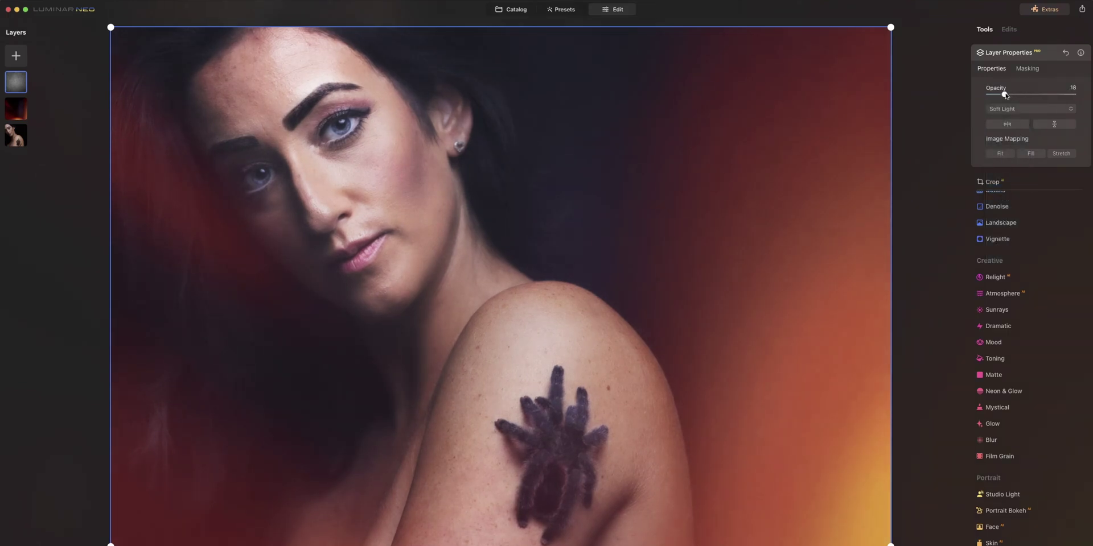
Step: Mask the texture layer with a radial gradient around the woman's face so the texture applies only outside it
{"action": "left_click", "coordinate": [1028, 68]}
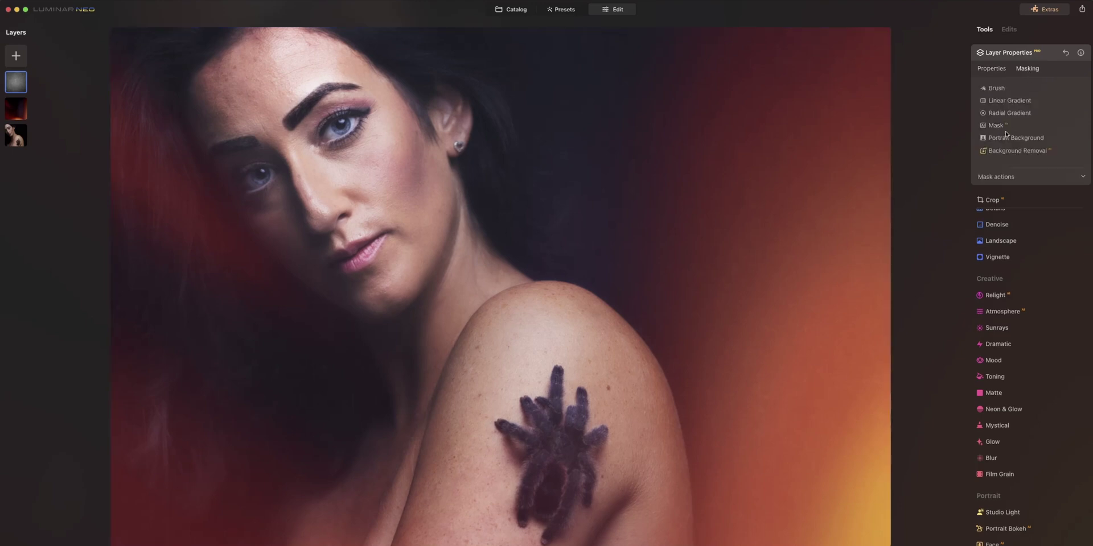
{"action": "left_click", "coordinate": [1008, 113]}
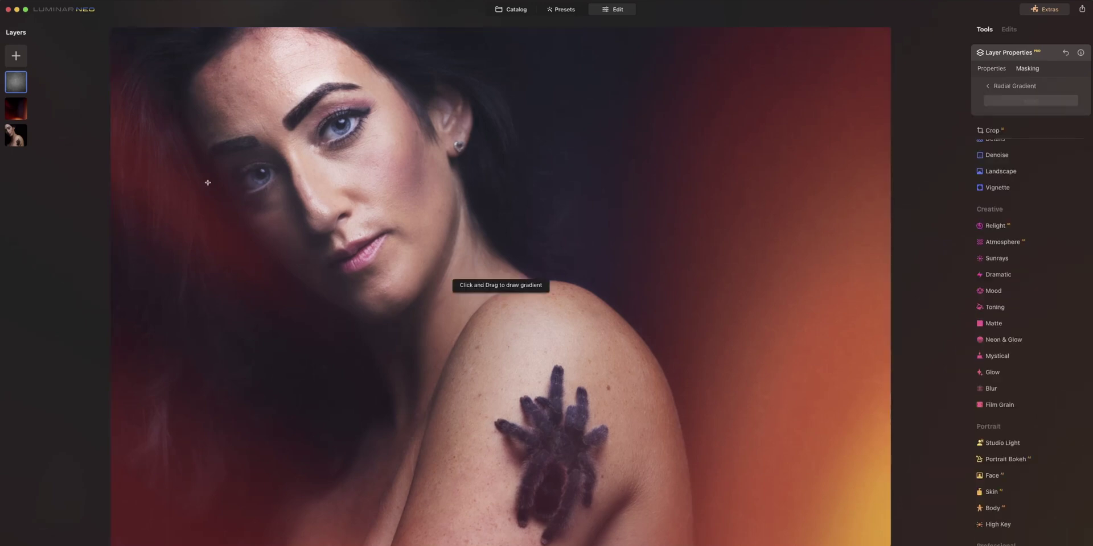
{"action": "mouse_move", "coordinate": [304, 166]}
{"action": "left_mouse_down"}
{"action": "mouse_move", "coordinate": [356, 201]}
{"action": "mouse_move", "coordinate": [348, 197]}
{"action": "left_mouse_up"}
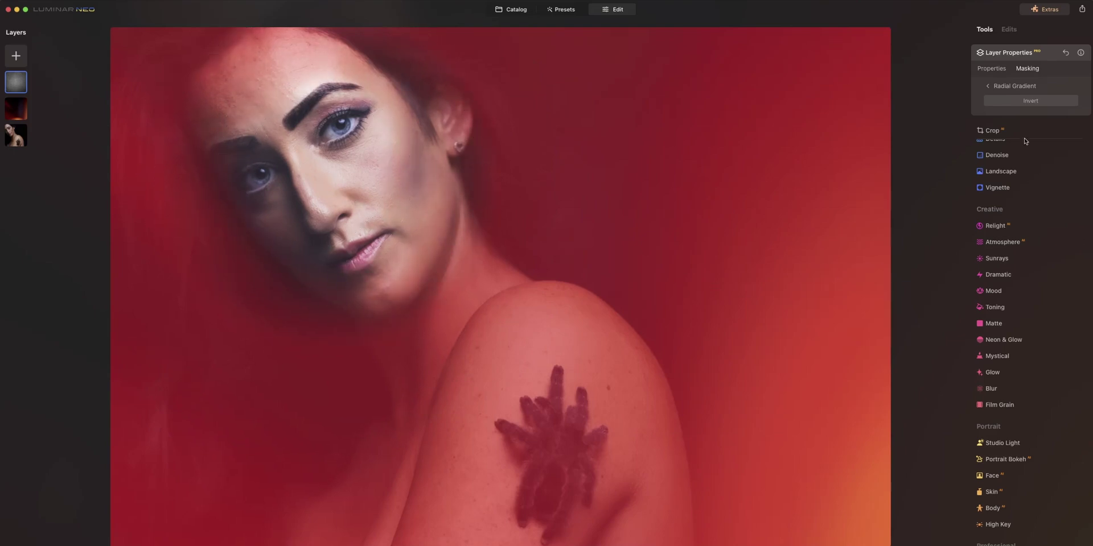
{"action": "left_click", "coordinate": [984, 85]}
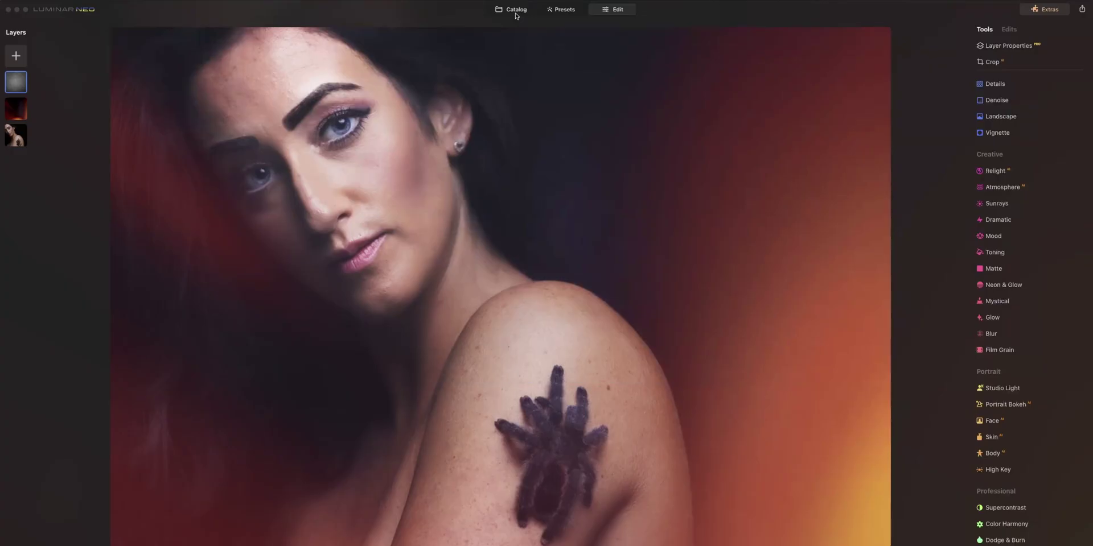
Step: Return to the photo catalog and collapse the Focus Stacking section
{"action": "left_click", "coordinate": [516, 11]}
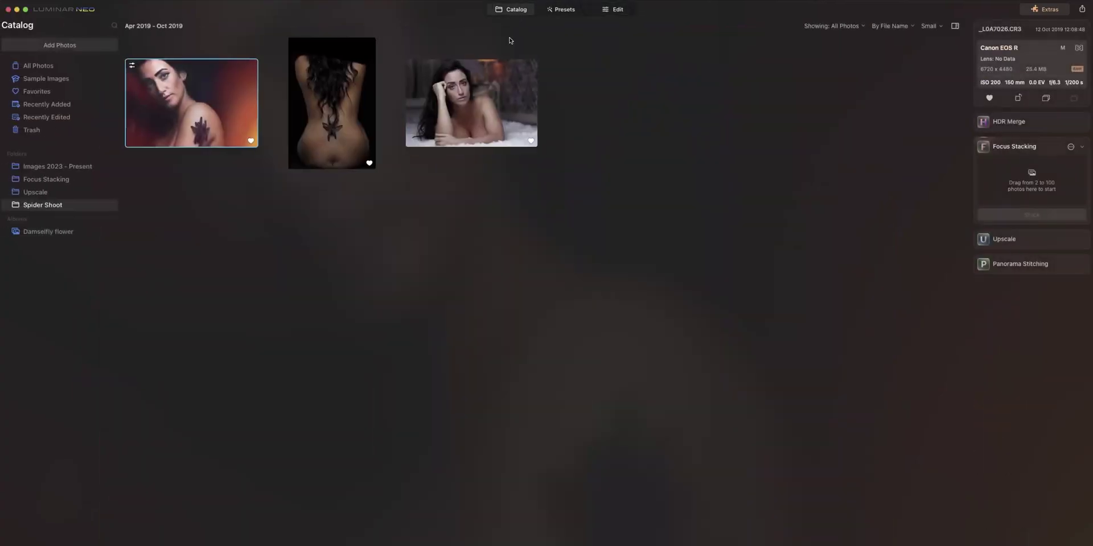
{"action": "left_click", "coordinate": [1084, 149]}
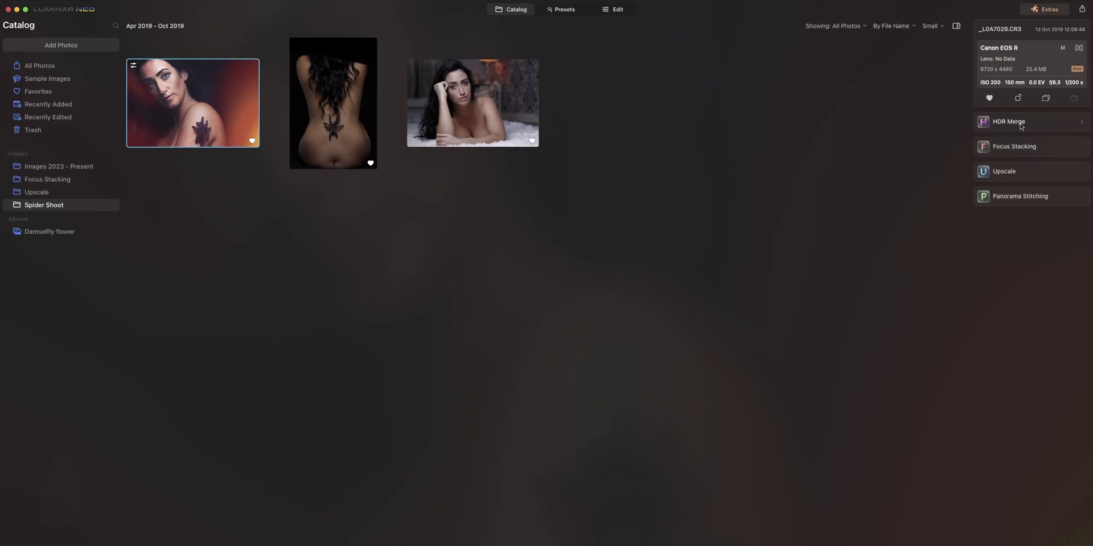